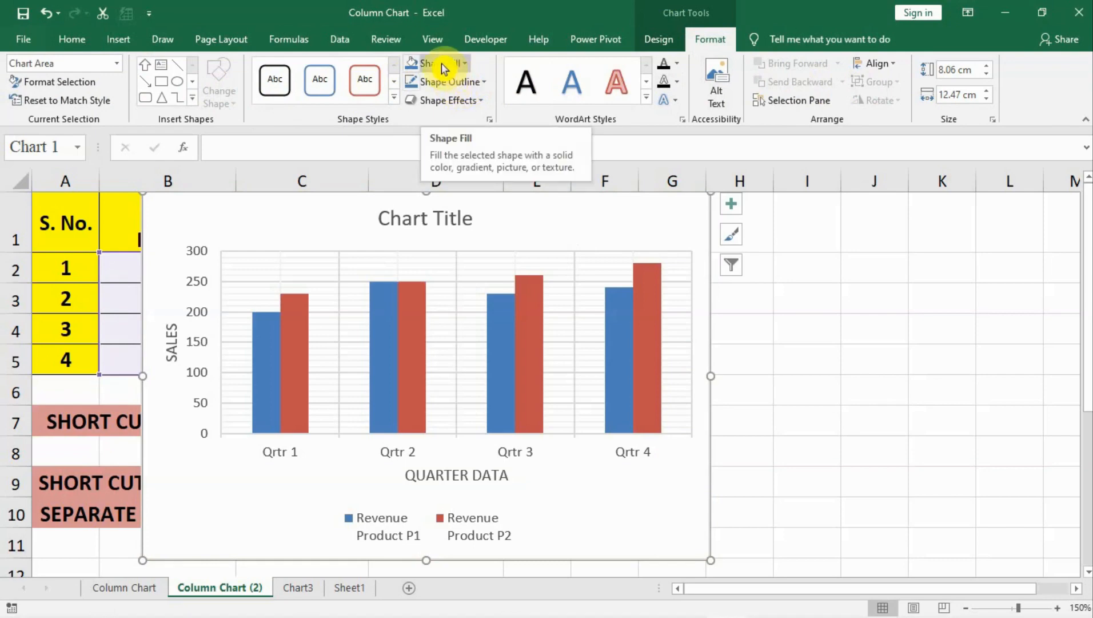
Step: Draw an up block arrow about 4.16 cm high and 0.86 cm wide beside the chart and fill it with standard red
{"action": "left_click", "coordinate": [191, 99]}
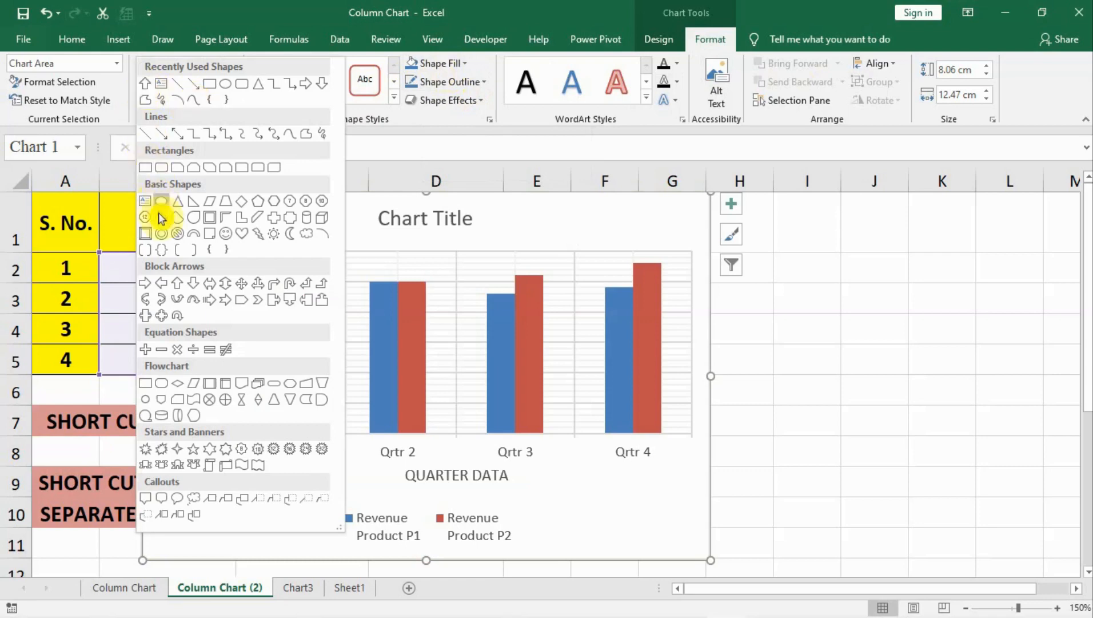
{"action": "left_click", "coordinate": [178, 288]}
{"action": "mouse_move", "coordinate": [756, 275]}
{"action": "left_mouse_down"}
{"action": "mouse_move", "coordinate": [759, 361]}
{"action": "mouse_move", "coordinate": [785, 467]}
{"action": "left_mouse_up"}
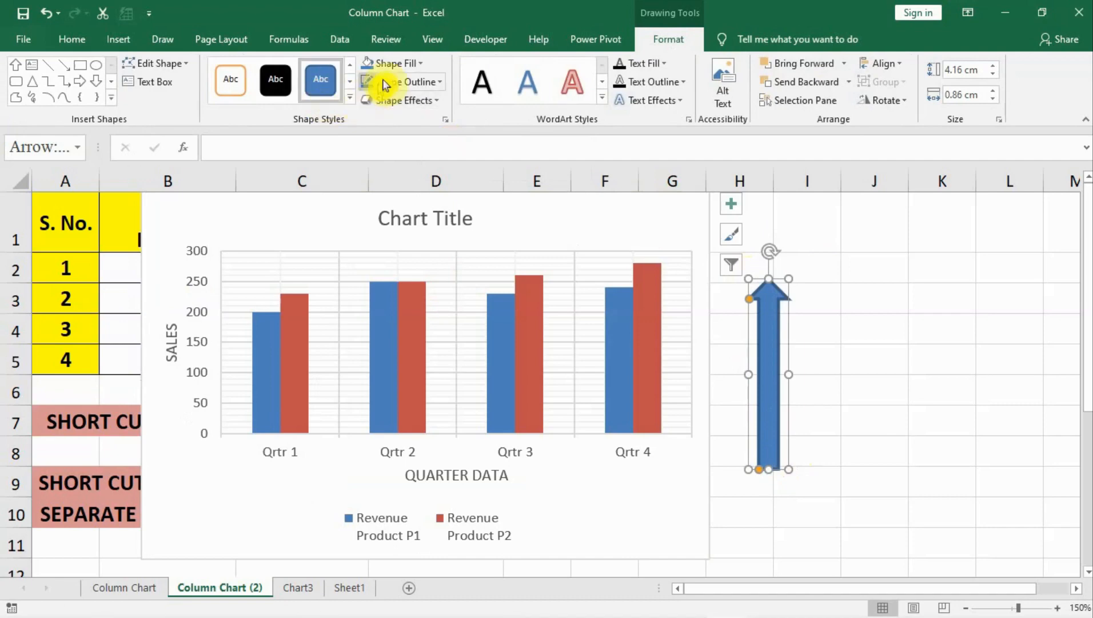
{"action": "left_click", "coordinate": [421, 63]}
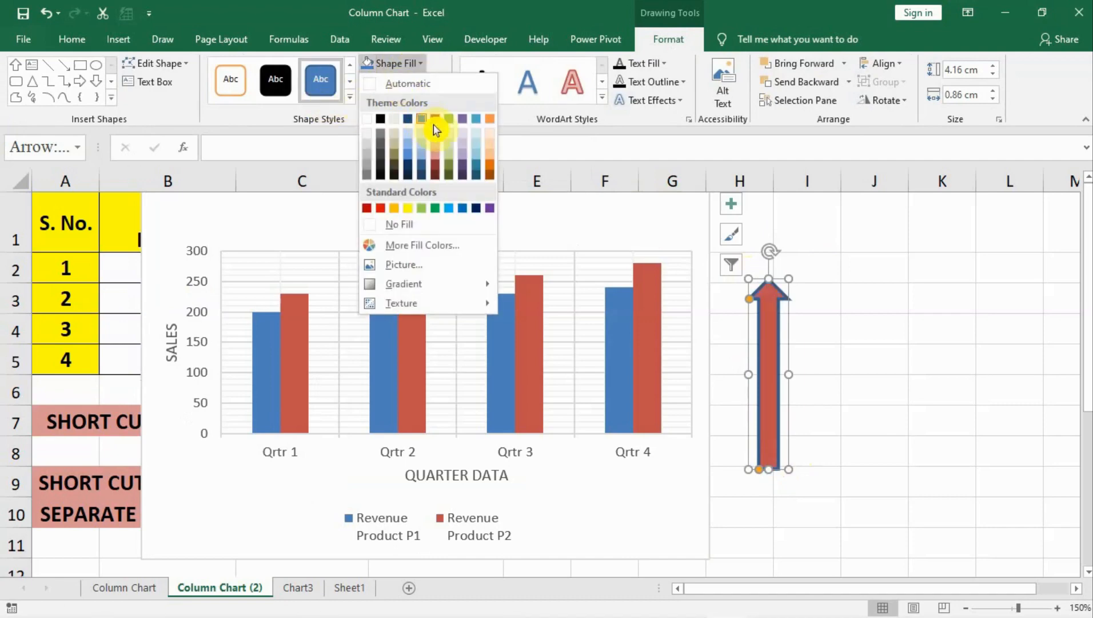
{"action": "left_click", "coordinate": [380, 208]}
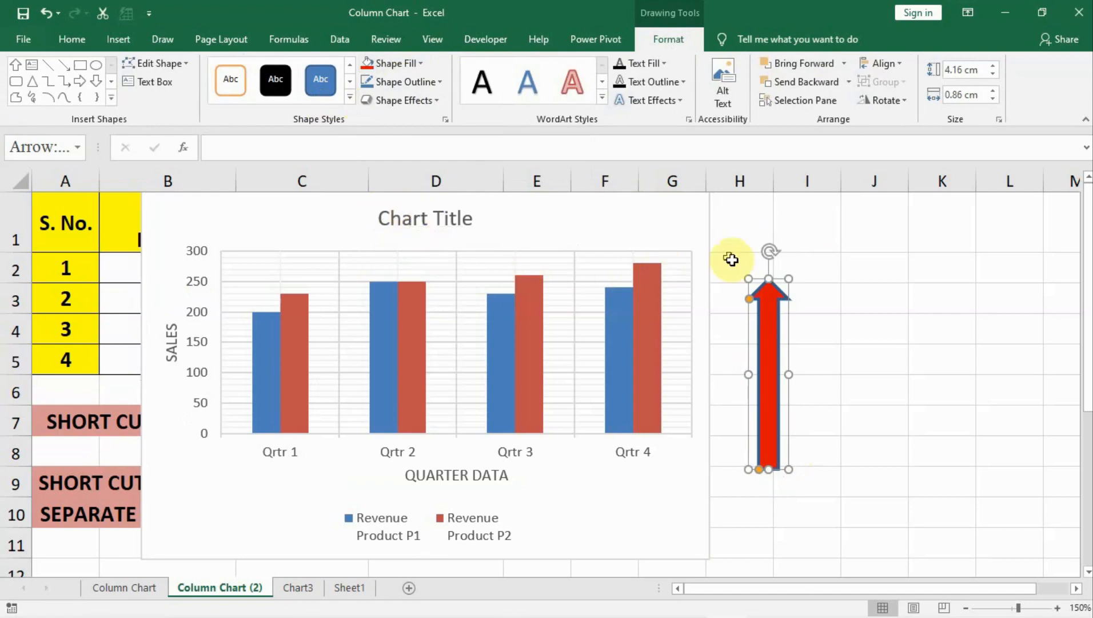
Step: Replace the Revenue Product P2 columns in the chart with copies of the red arrow
{"action": "left_click", "coordinate": [298, 325]}
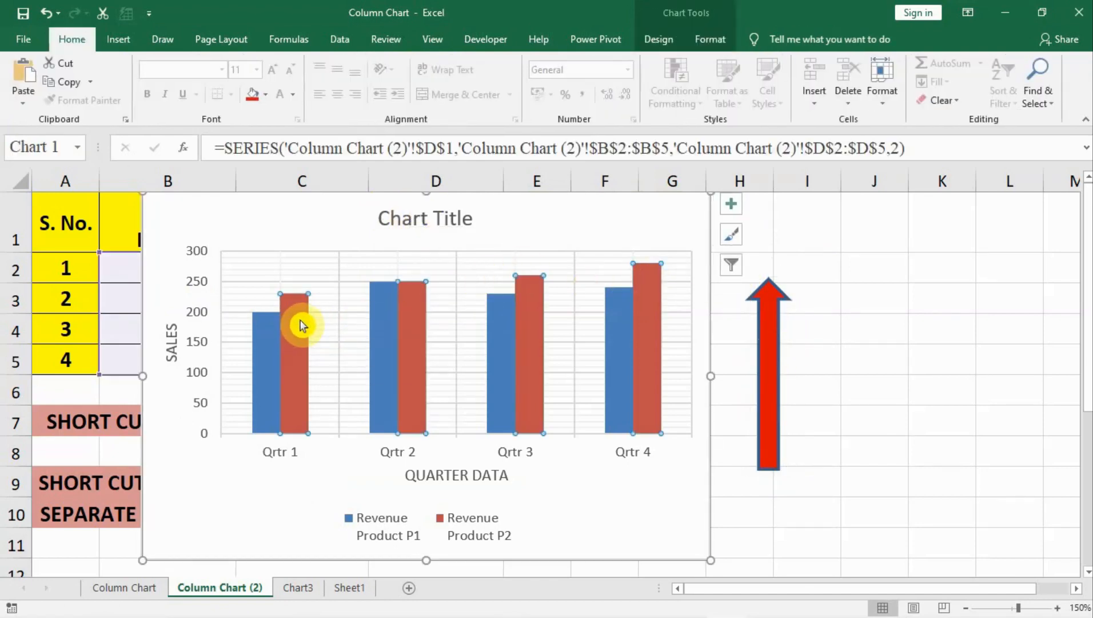
{"action": "key", "text": "ctrl+v"}
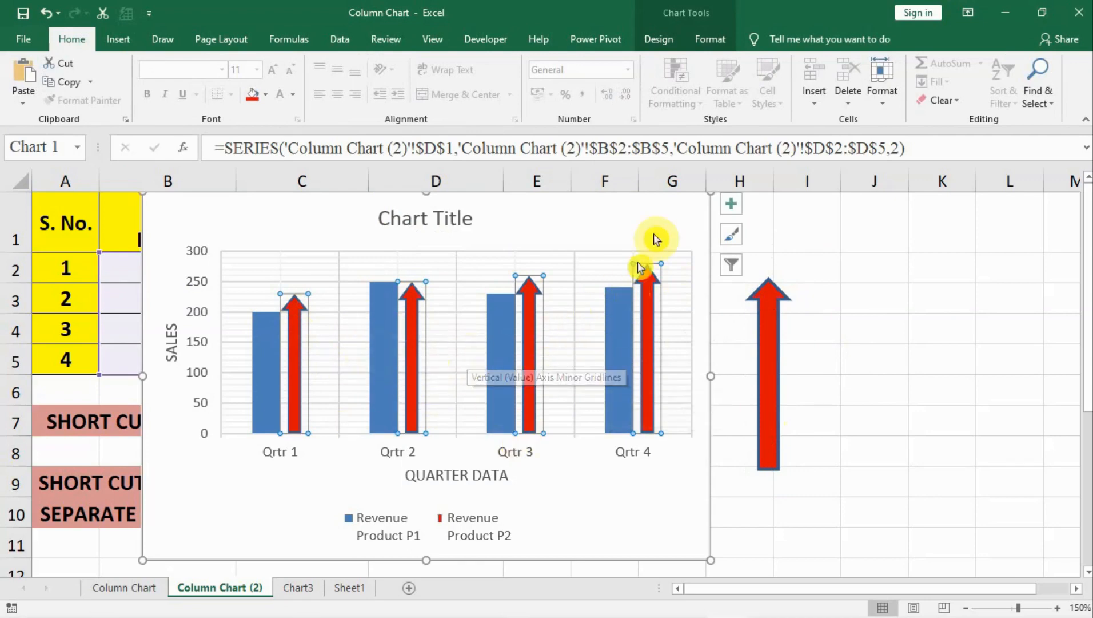
{"action": "left_click", "coordinate": [682, 211]}
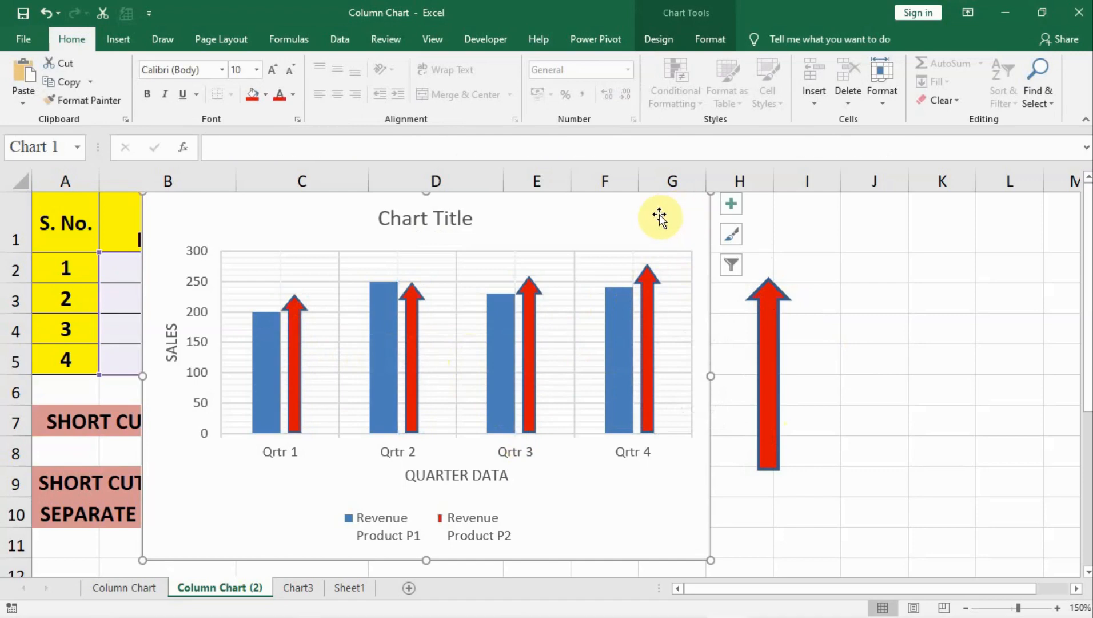
Step: Examine the formatting options for the chart area, plot area, gridlines, both axes, the horizontal axis title and both data series
{"action": "double_click", "coordinate": [691, 206]}
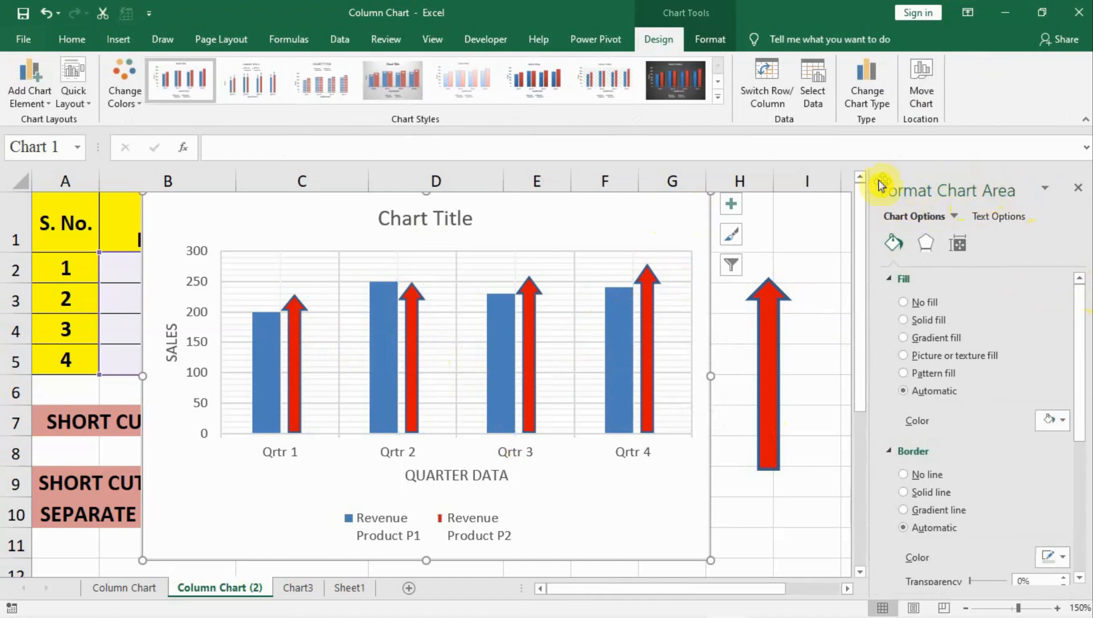
{"action": "left_click", "coordinate": [685, 255]}
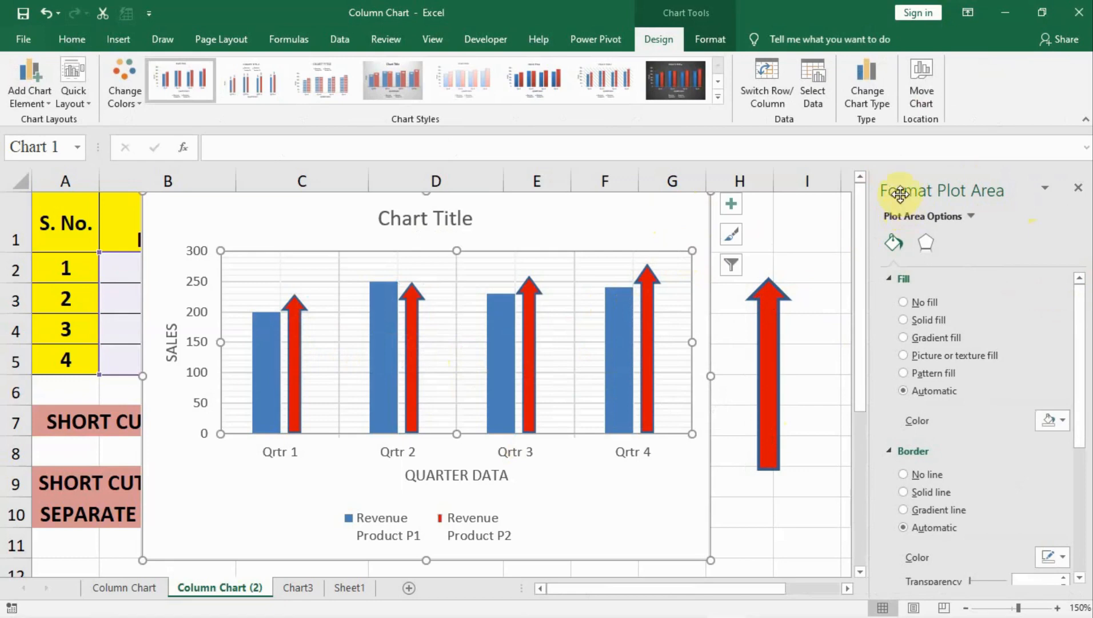
{"action": "left_click", "coordinate": [685, 289]}
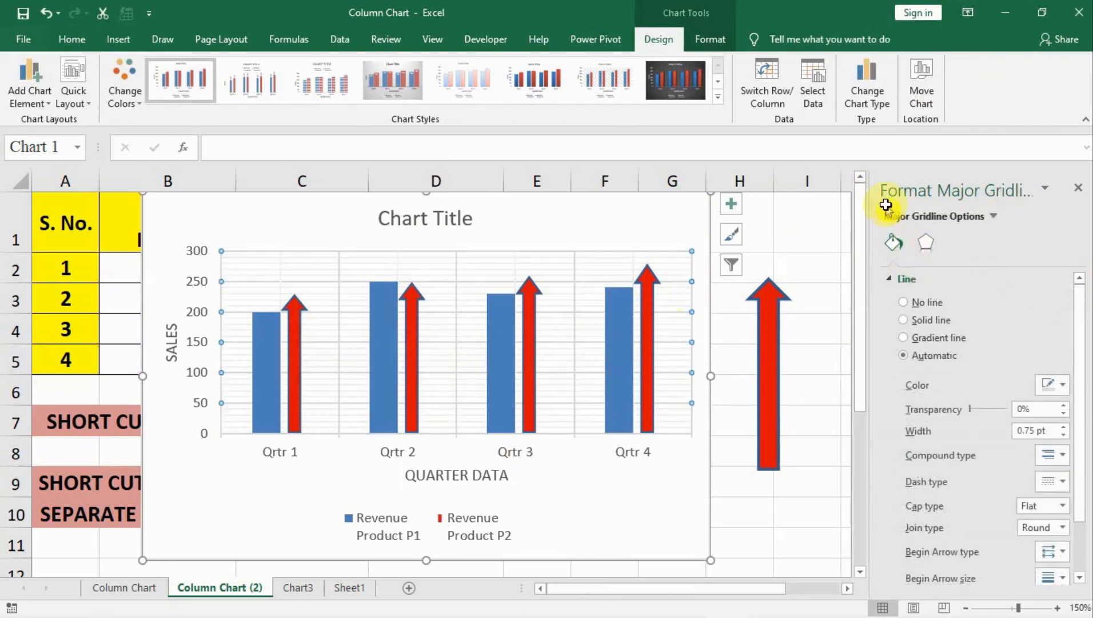
{"action": "left_click", "coordinate": [575, 273]}
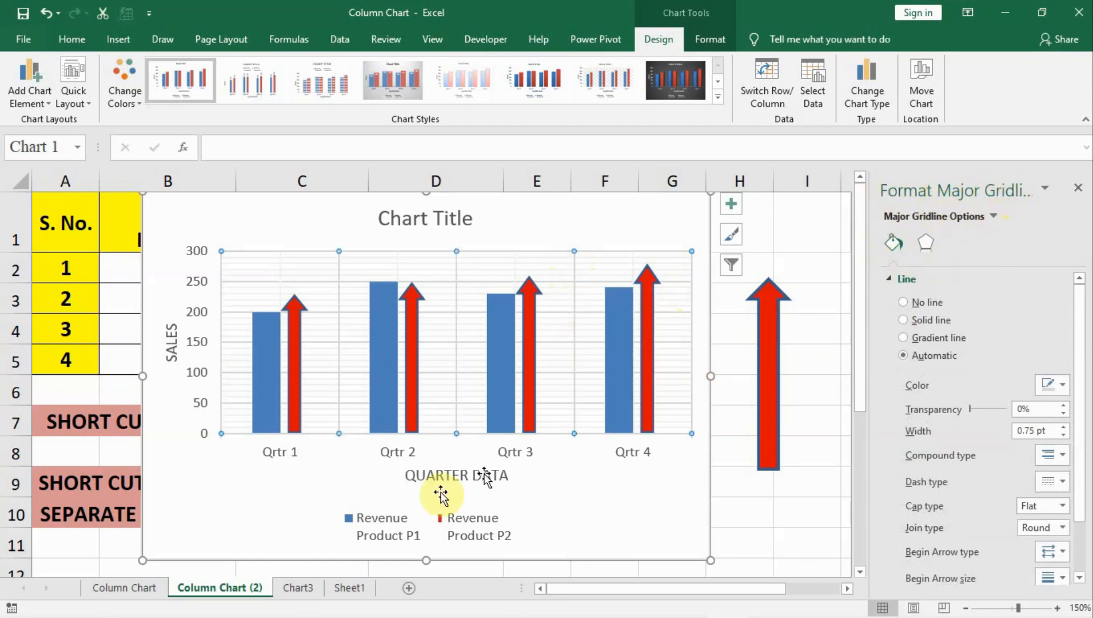
{"action": "left_click", "coordinate": [393, 453]}
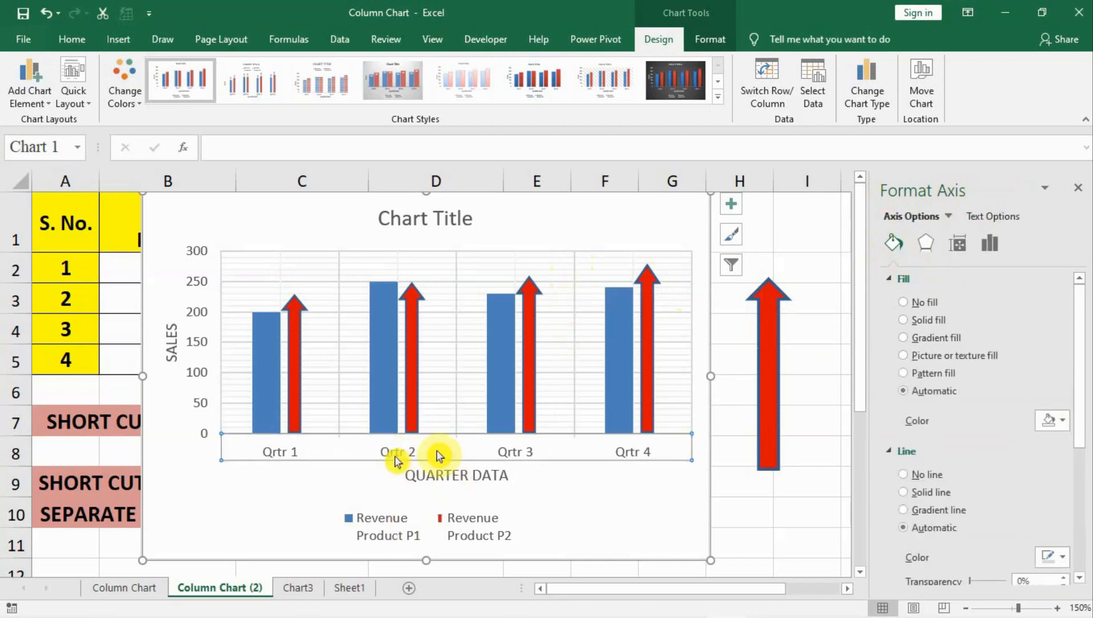
{"action": "left_click", "coordinate": [195, 319]}
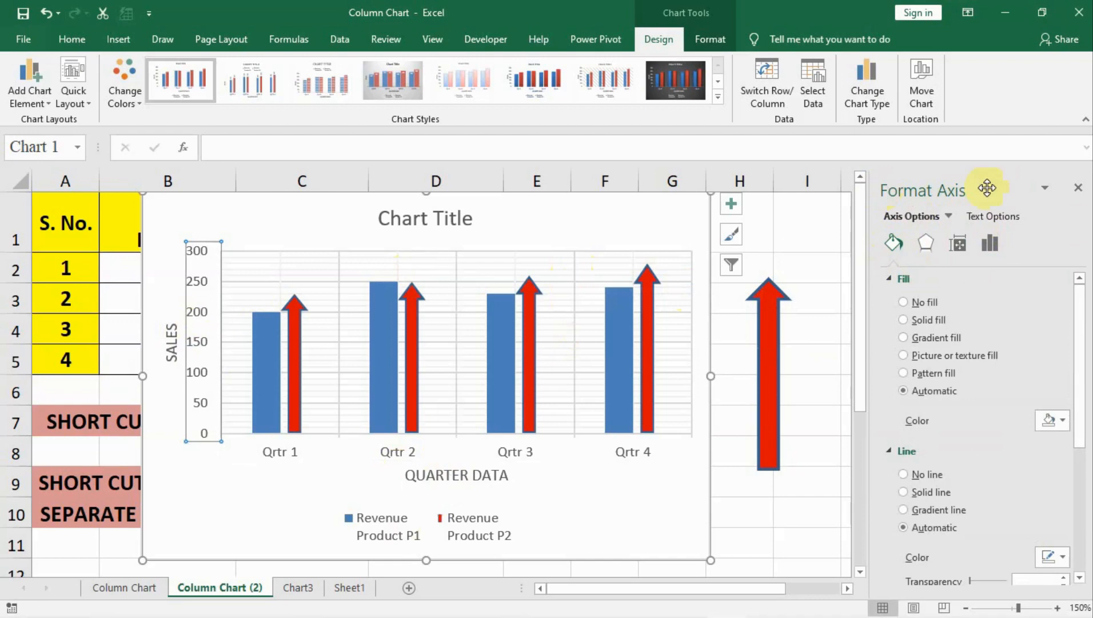
{"action": "left_click", "coordinate": [457, 483]}
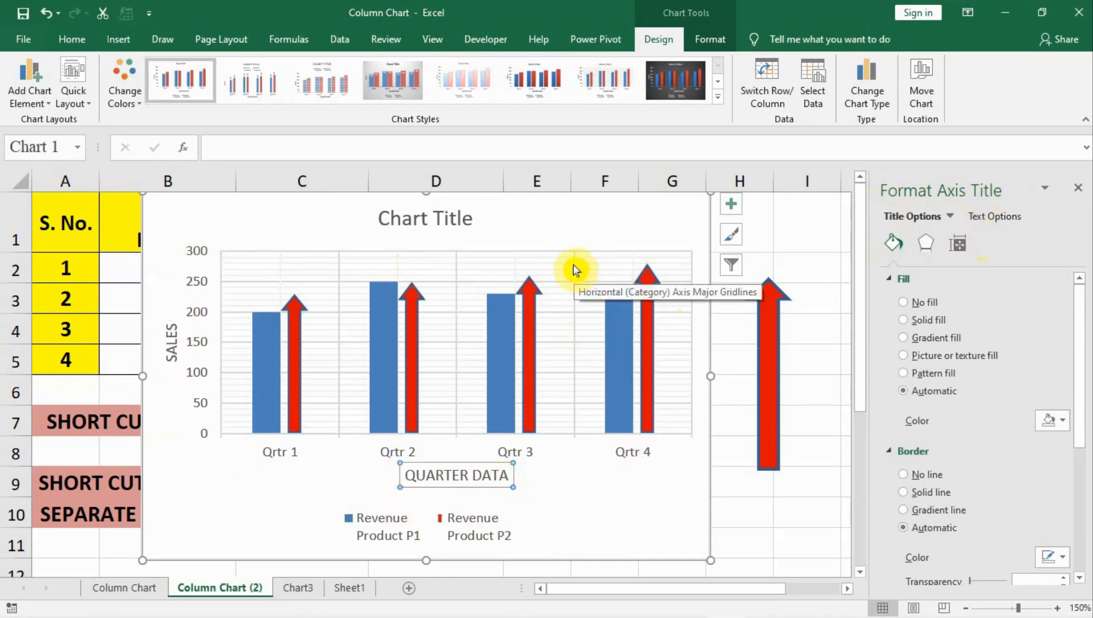
{"action": "left_click", "coordinate": [385, 329]}
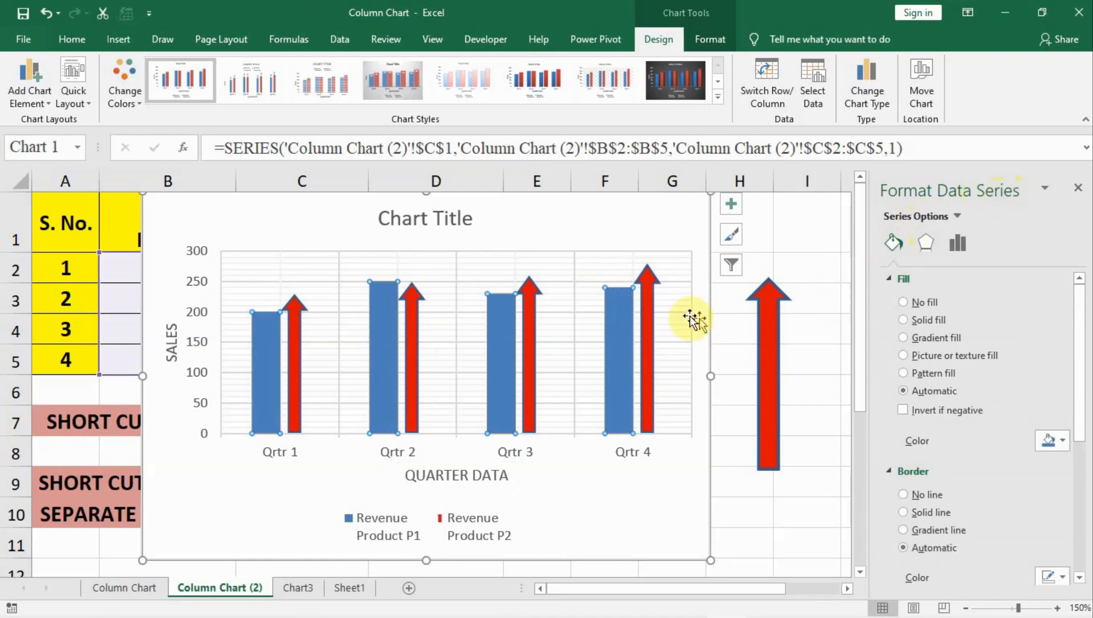
{"action": "left_click", "coordinate": [655, 292]}
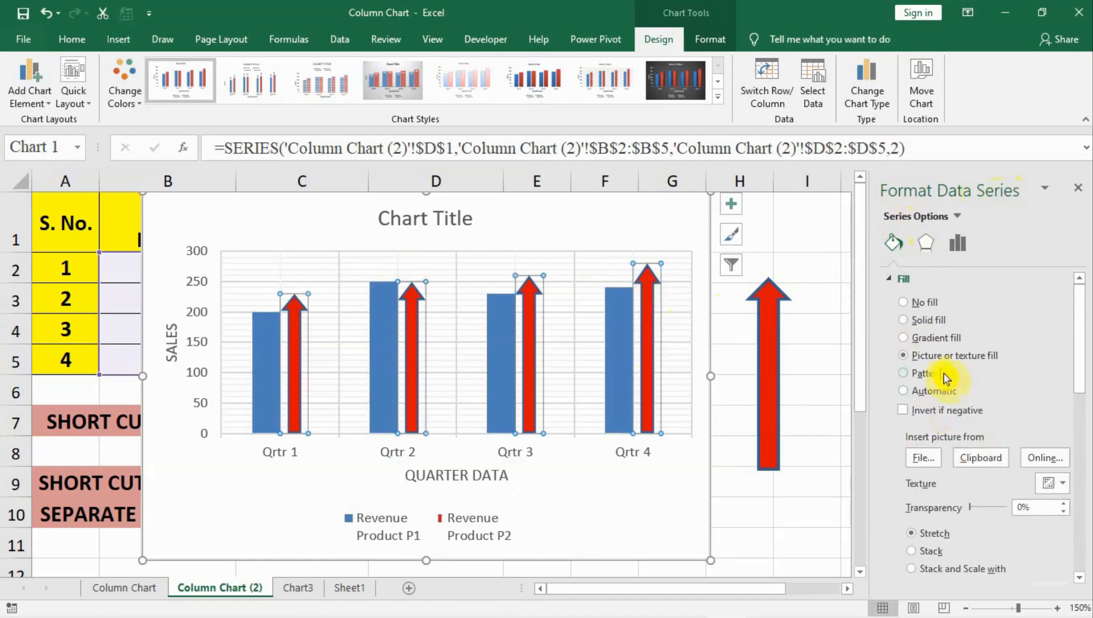
Step: Fill the chart area with the picture file 2020 from the Desktop
{"action": "left_click", "coordinate": [667, 214]}
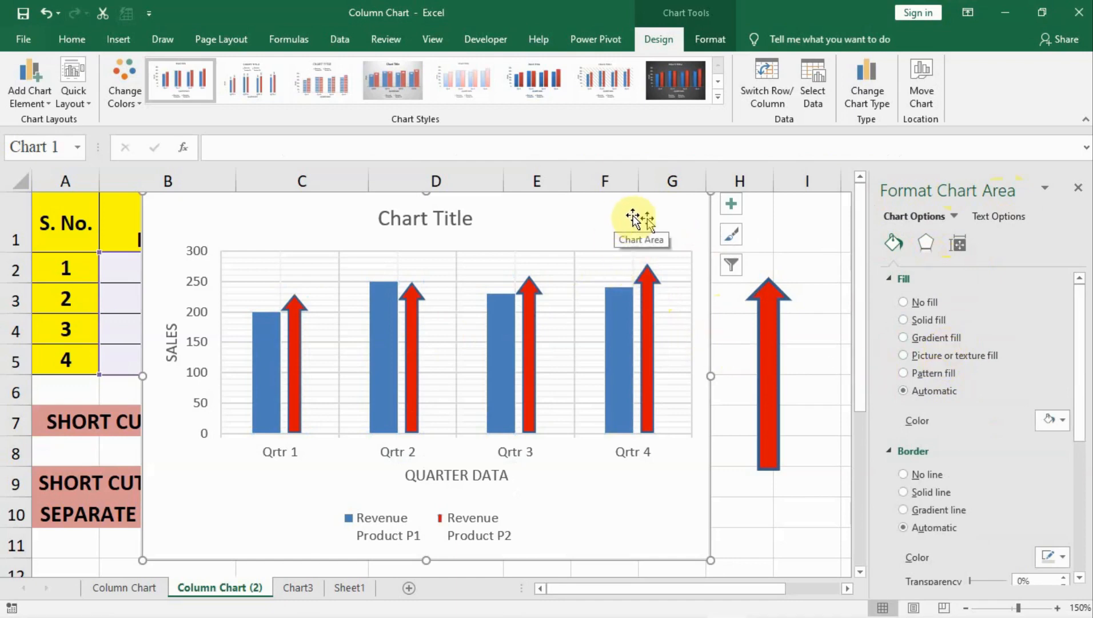
{"action": "left_click", "coordinate": [904, 355]}
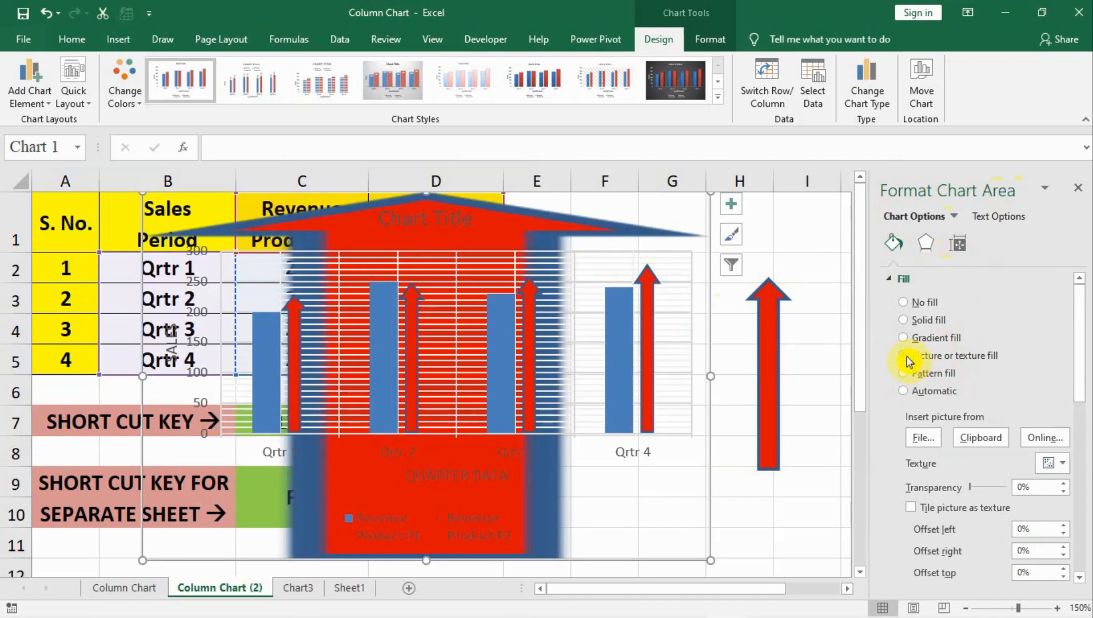
{"action": "left_click", "coordinate": [924, 437]}
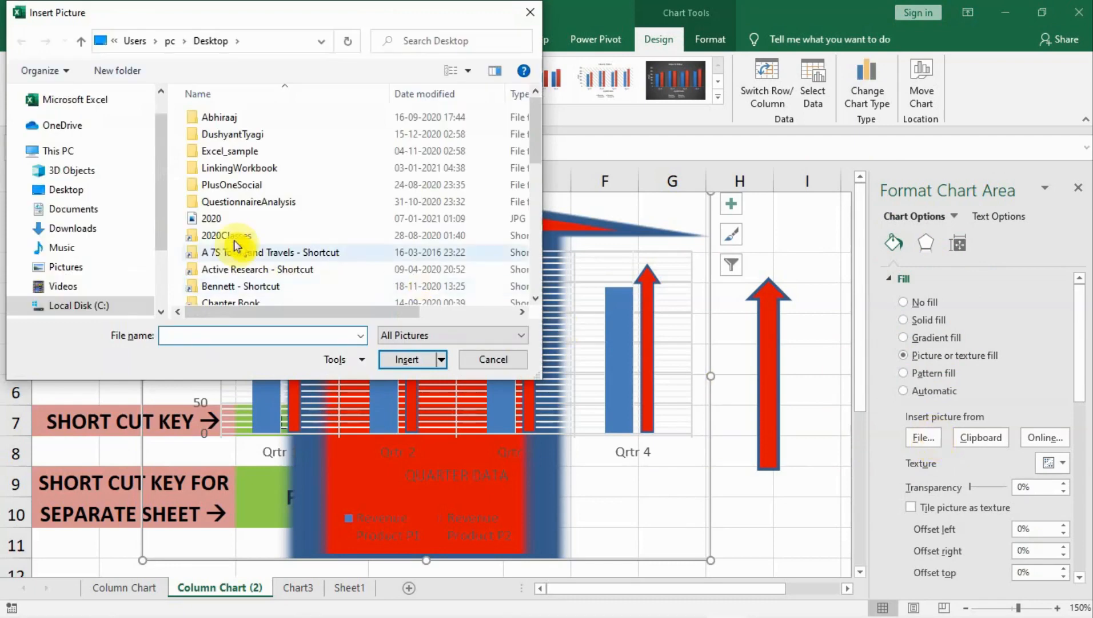
{"action": "left_click", "coordinate": [205, 219]}
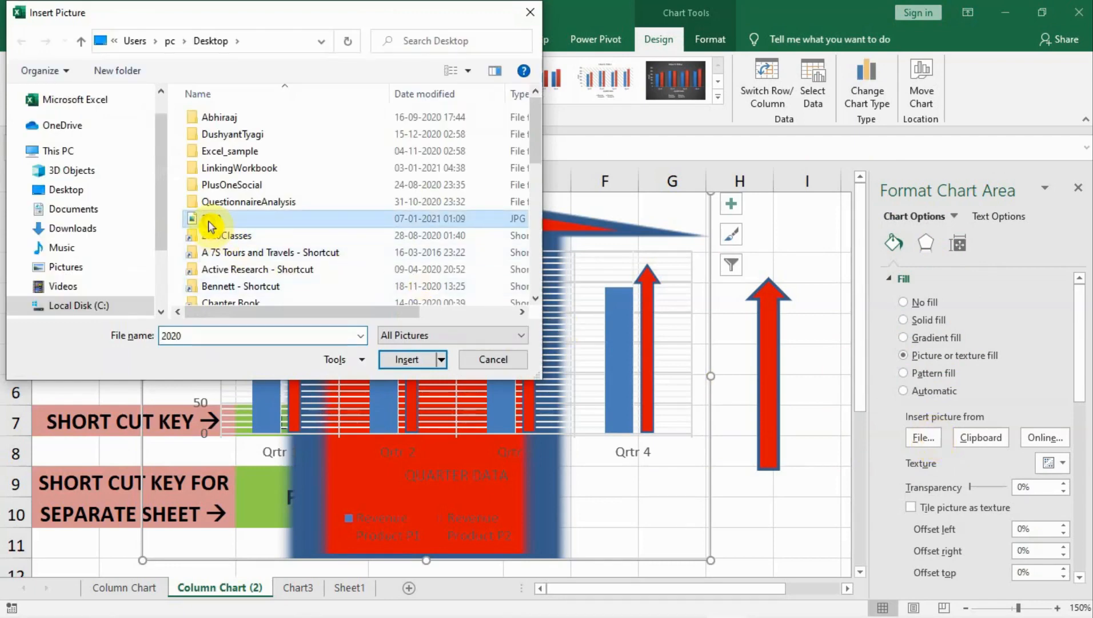
{"action": "left_click", "coordinate": [412, 361]}
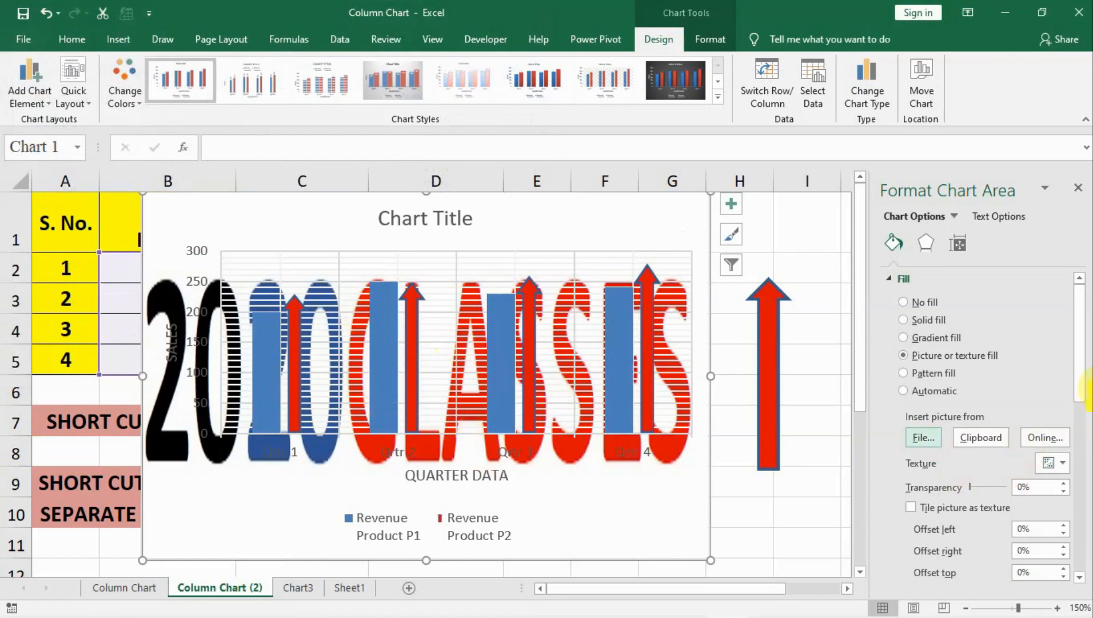
Step: Set the chart area picture's bottom offset to 75% and its left offset to 75%
{"action": "left_click_drag", "start_coordinate": [1086, 362], "coordinate": [1085, 411]}
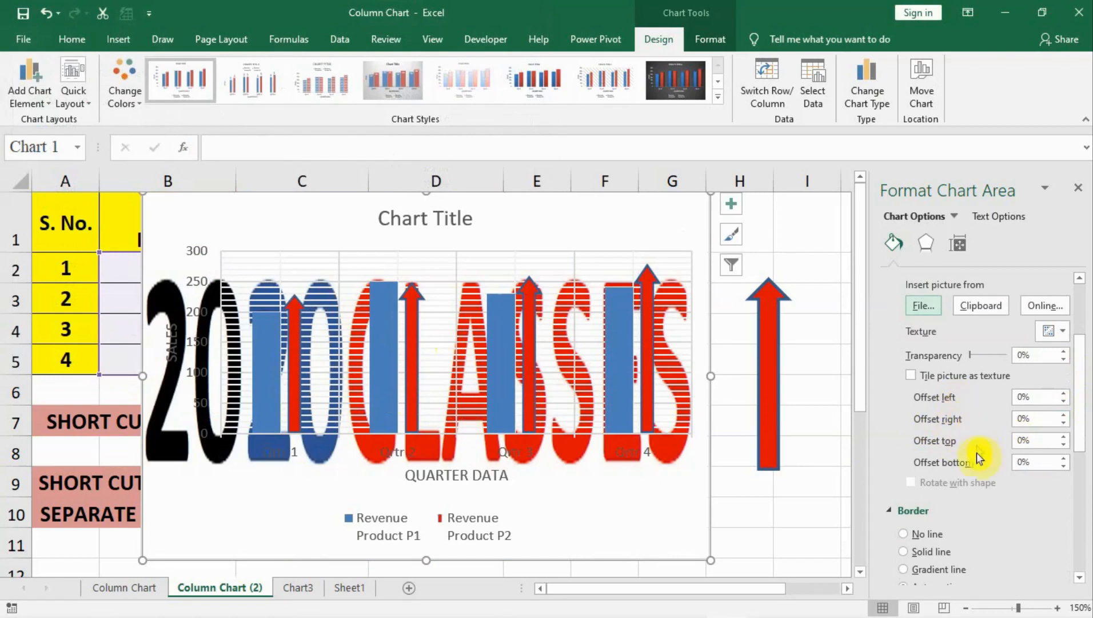
{"action": "left_click", "coordinate": [1037, 462]}
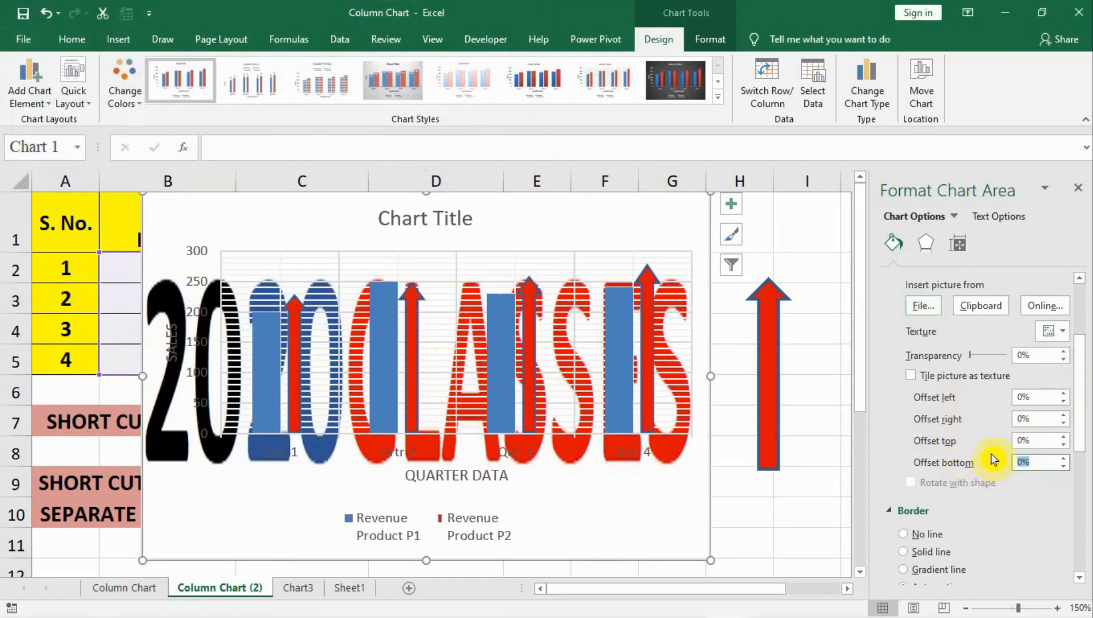
{"action": "type", "text": "75"}
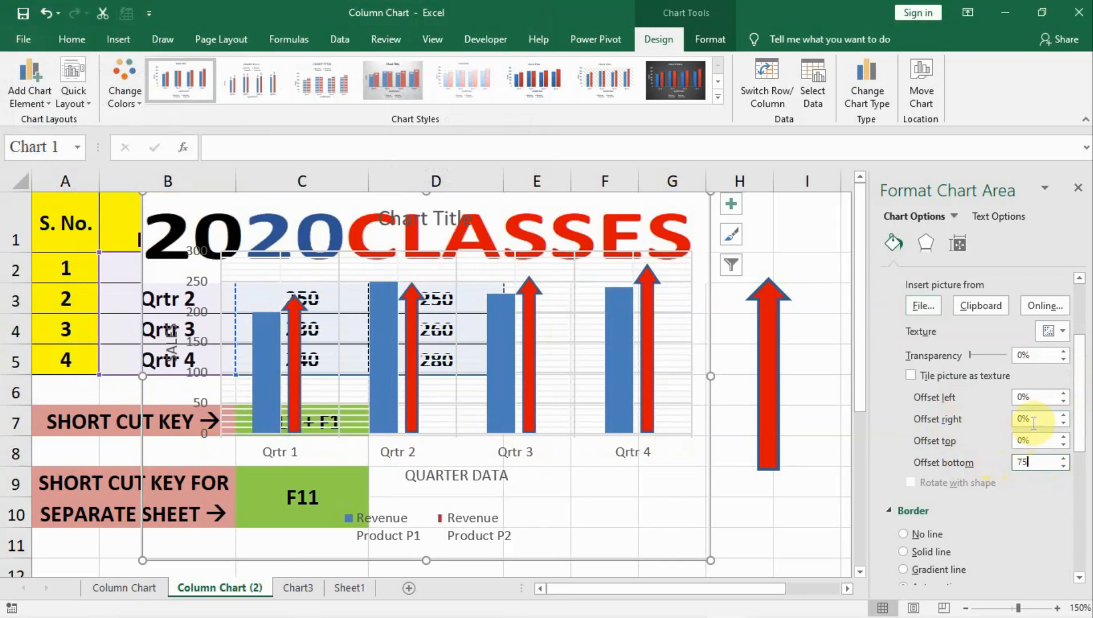
{"action": "left_click", "coordinate": [1041, 397]}
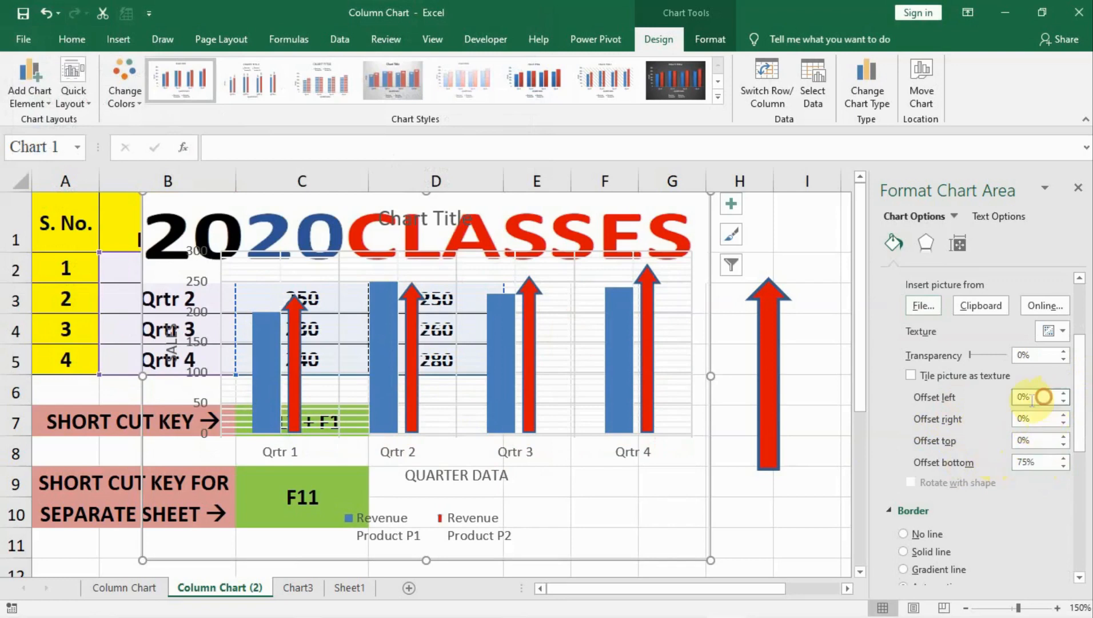
{"action": "type", "text": "75"}
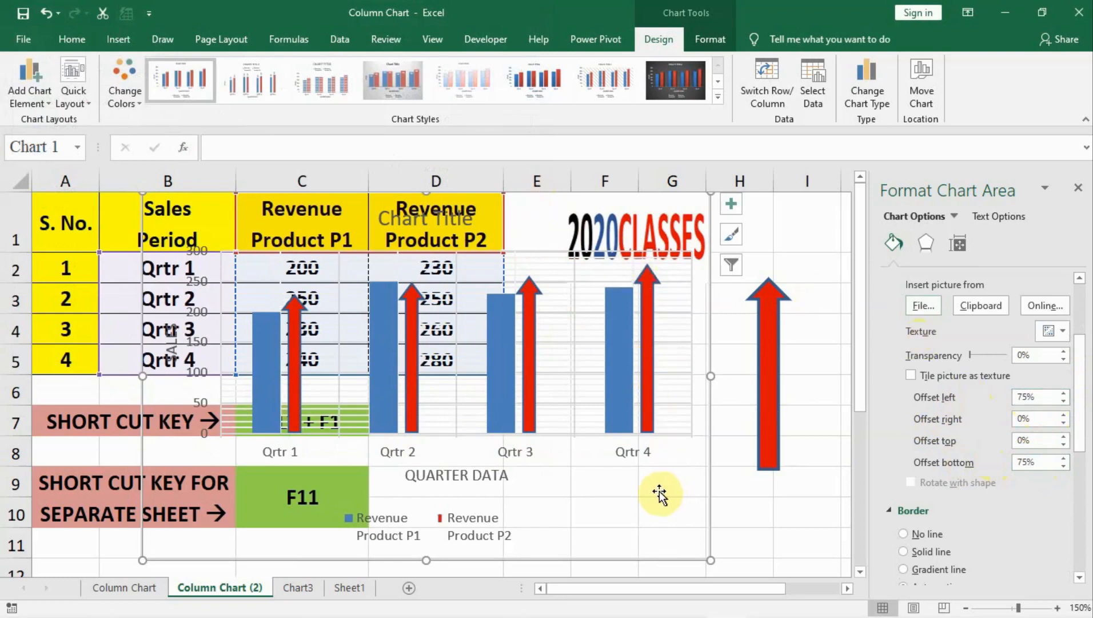
Step: Delete the red arrow beside the chart and move the chart slightly down and to the left
{"action": "left_click", "coordinate": [772, 387]}
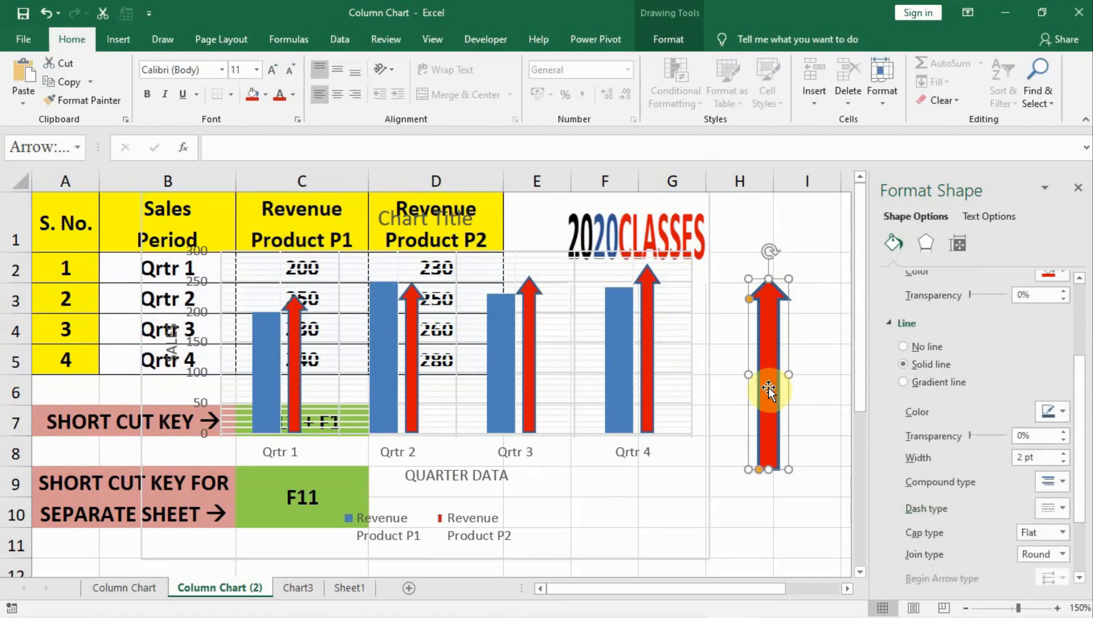
{"action": "key", "text": "Delete"}
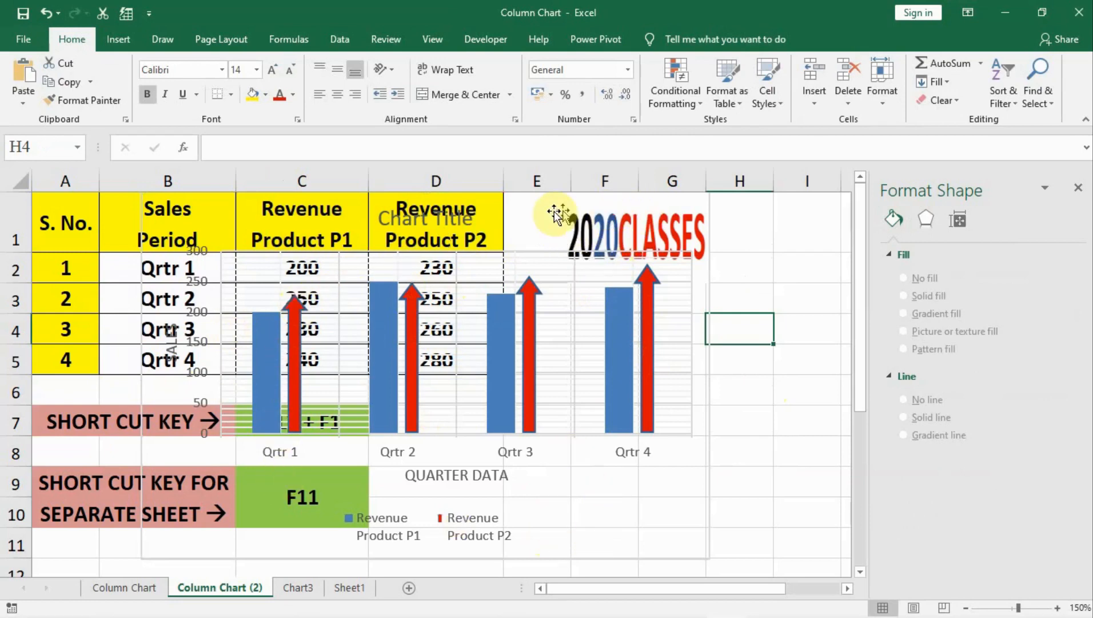
{"action": "mouse_move", "coordinate": [547, 214]}
{"action": "left_mouse_down"}
{"action": "mouse_move", "coordinate": [781, 227]}
{"action": "mouse_move", "coordinate": [725, 222]}
{"action": "mouse_move", "coordinate": [720, 275]}
{"action": "mouse_move", "coordinate": [651, 322]}
{"action": "mouse_move", "coordinate": [654, 272]}
{"action": "mouse_move", "coordinate": [508, 256]}
{"action": "mouse_move", "coordinate": [531, 226]}
{"action": "left_mouse_up"}
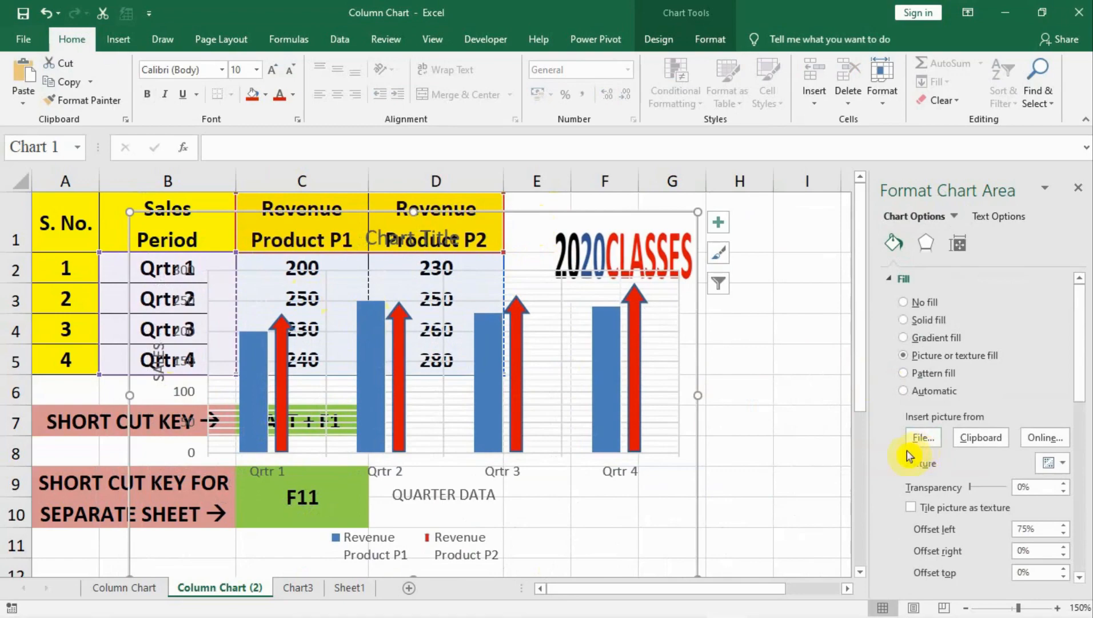
Step: Undo the chart move, the arrow deletion, the picture offsets, the chart area picture fill and the arrow-shaped Product P2 columns
{"action": "key", "text": "ctrl+z"}
{"action": "key", "text": "ctrl+z"}
{"action": "key", "text": "ctrl+z"}
{"action": "key", "text": "ctrl+z"}
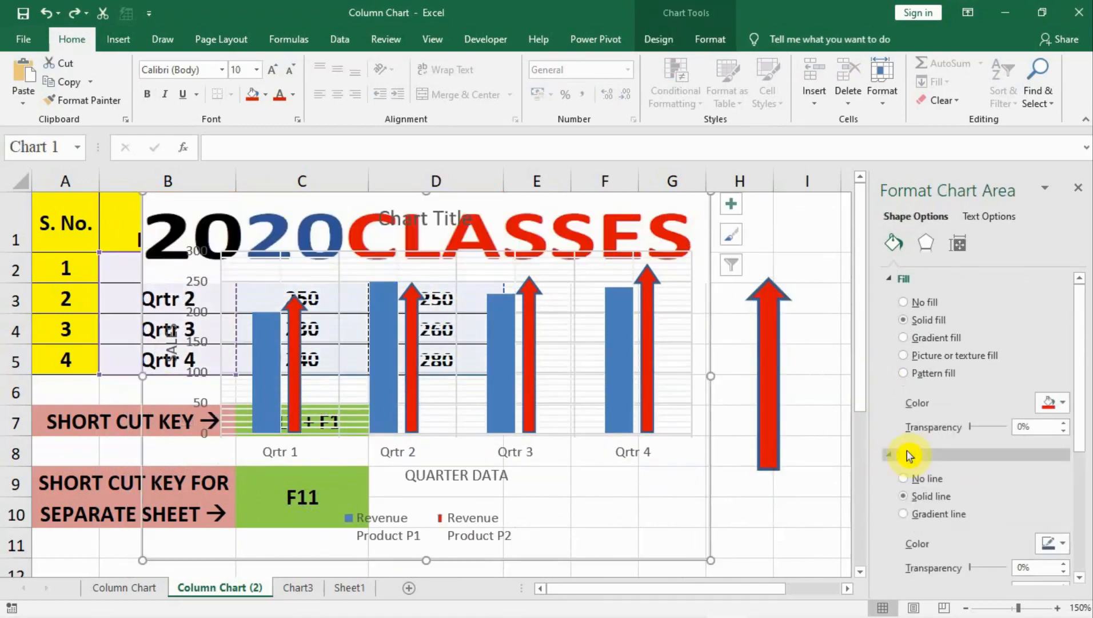
{"action": "key", "text": "ctrl+z"}
{"action": "key", "text": "ctrl+z"}
{"action": "key", "text": "ctrl+z"}
{"action": "key", "text": "ctrl+z"}
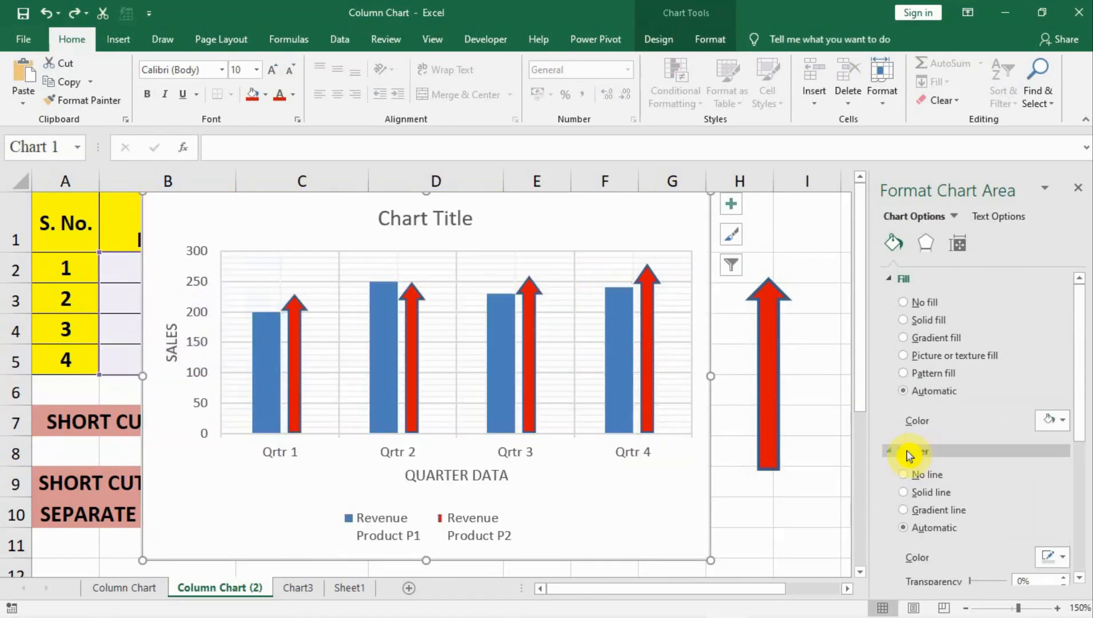
{"action": "key", "text": "ctrl+z"}
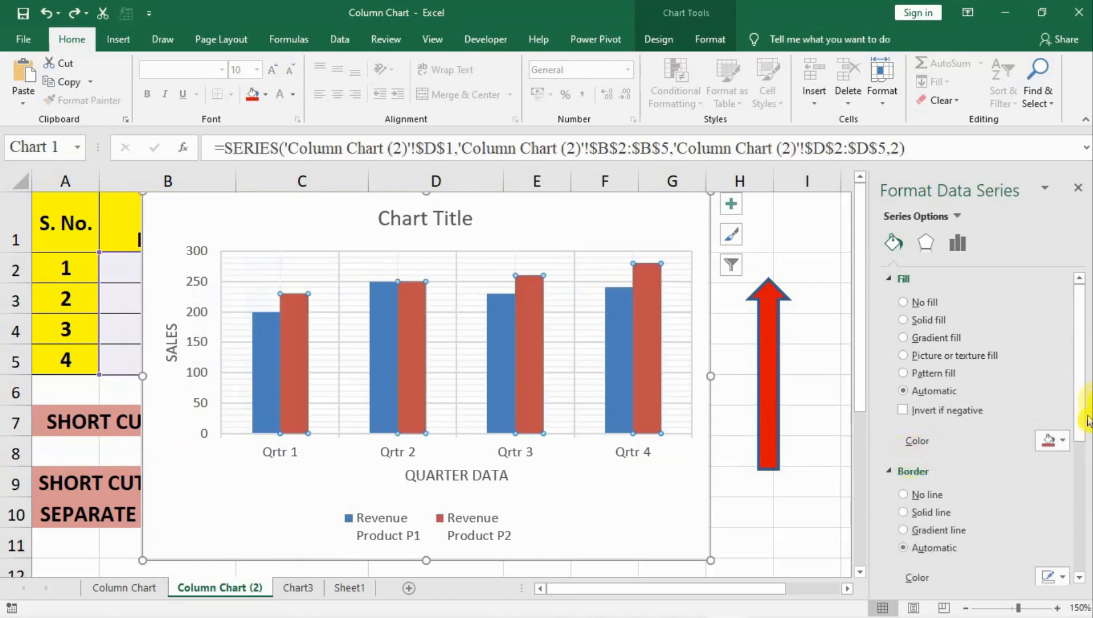
Step: Rotate the vertical axis labels to a custom angle of 25°
{"action": "left_click", "coordinate": [200, 374]}
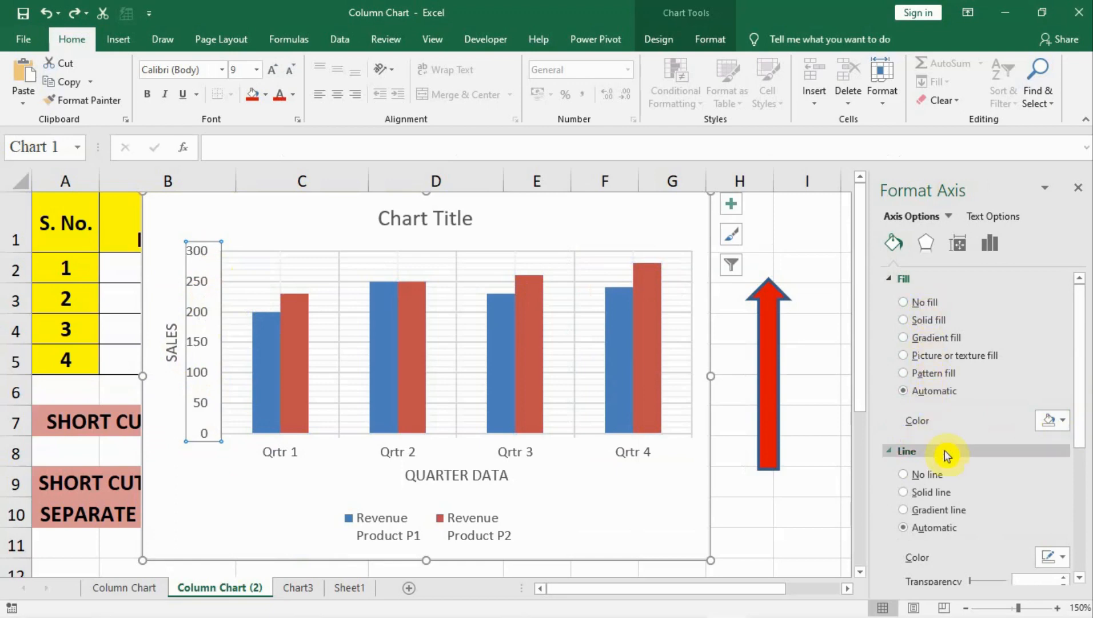
{"action": "mouse_move", "coordinate": [1080, 349]}
{"action": "left_mouse_down"}
{"action": "mouse_move", "coordinate": [1069, 481]}
{"action": "mouse_move", "coordinate": [1081, 344]}
{"action": "left_mouse_up"}
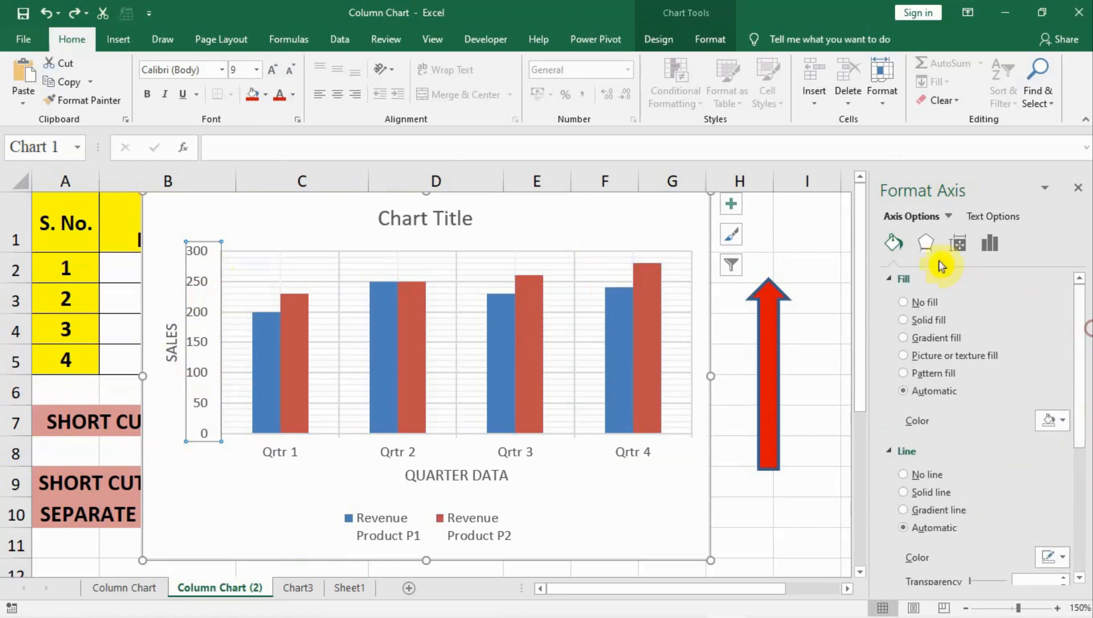
{"action": "left_click", "coordinate": [928, 250]}
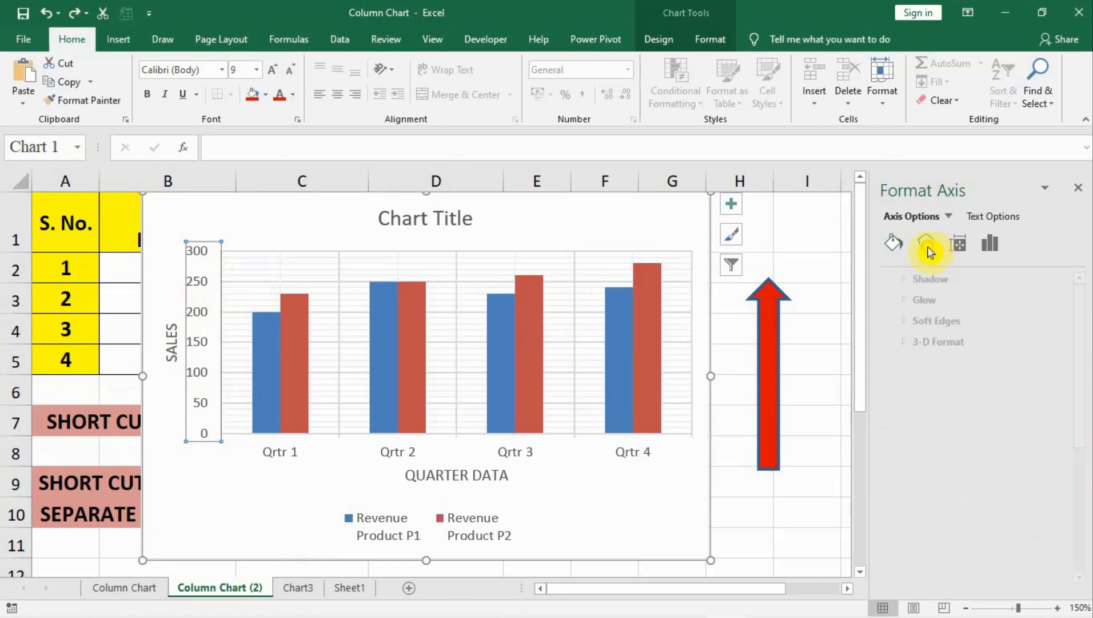
{"action": "left_click", "coordinate": [958, 246]}
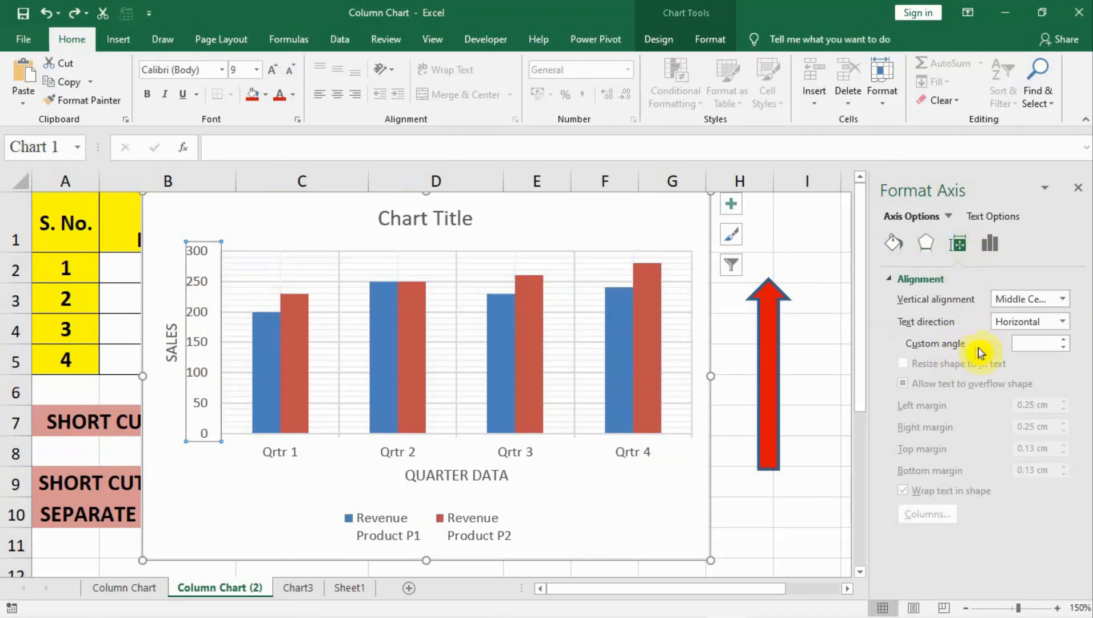
{"action": "left_click", "coordinate": [1064, 342]}
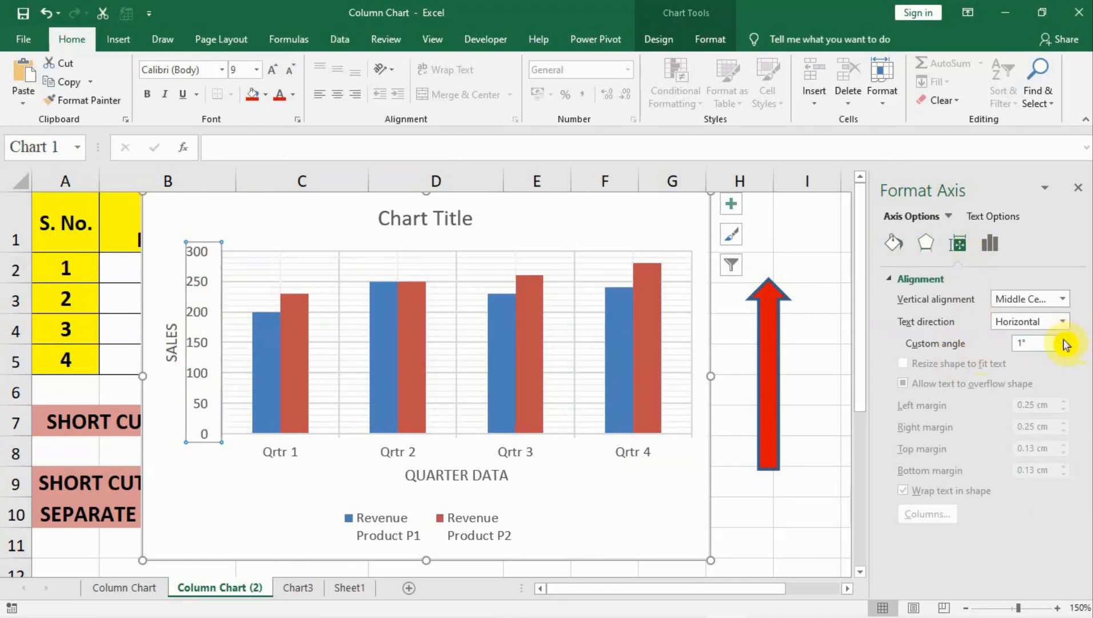
{"action": "left_click", "coordinate": [1065, 341]}
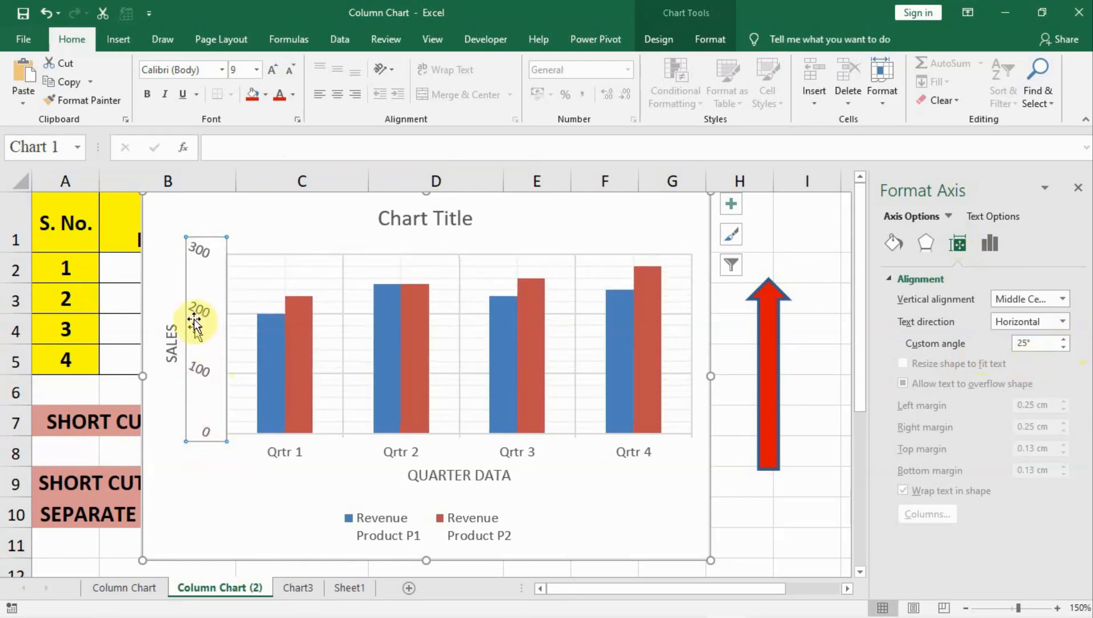
Step: Set the vertical axis's major unit to 50
{"action": "left_click", "coordinate": [281, 450]}
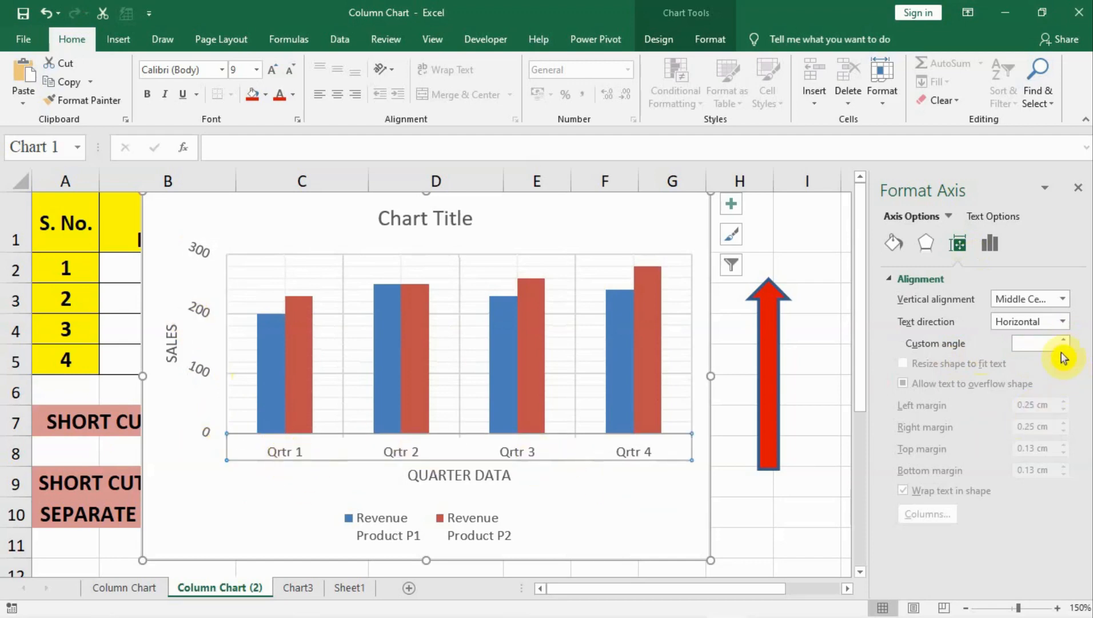
{"action": "left_click", "coordinate": [195, 313]}
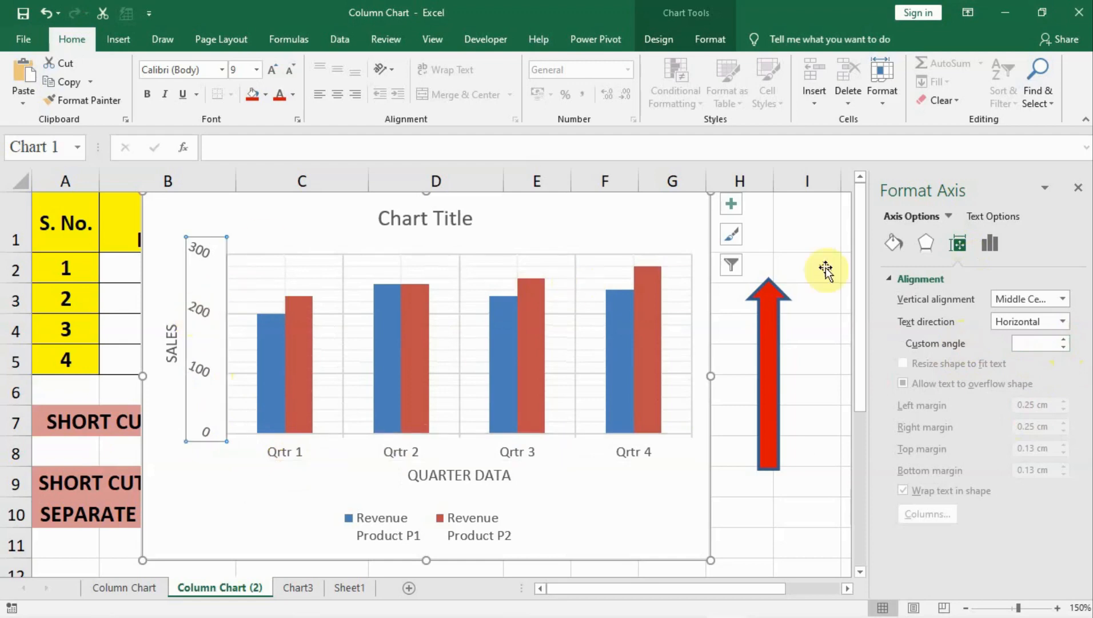
{"action": "left_click", "coordinate": [991, 244]}
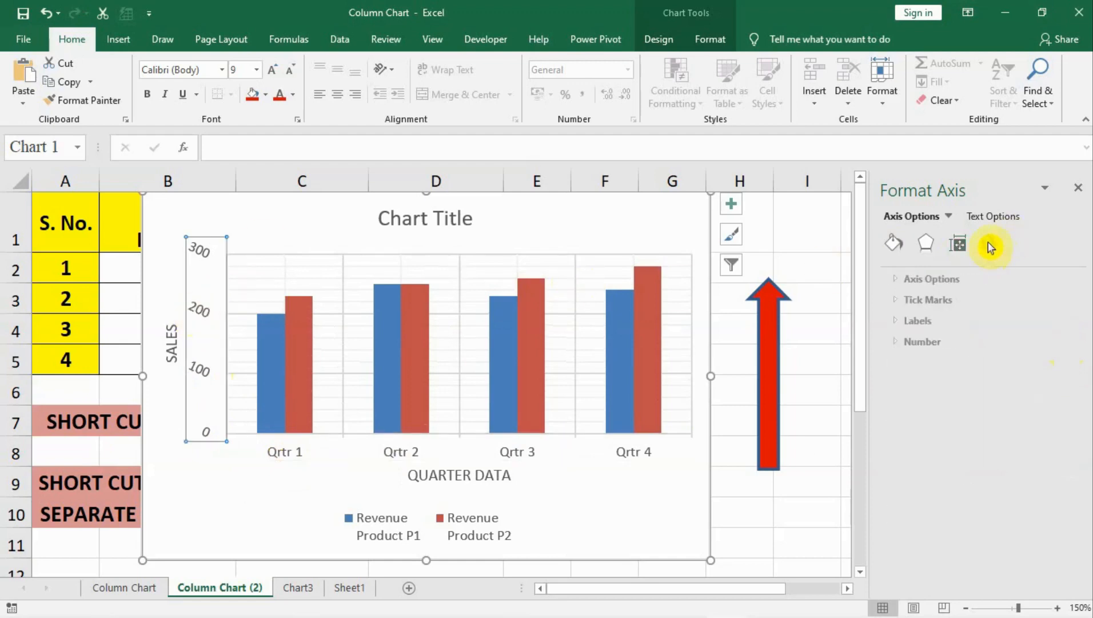
{"action": "left_click", "coordinate": [886, 279]}
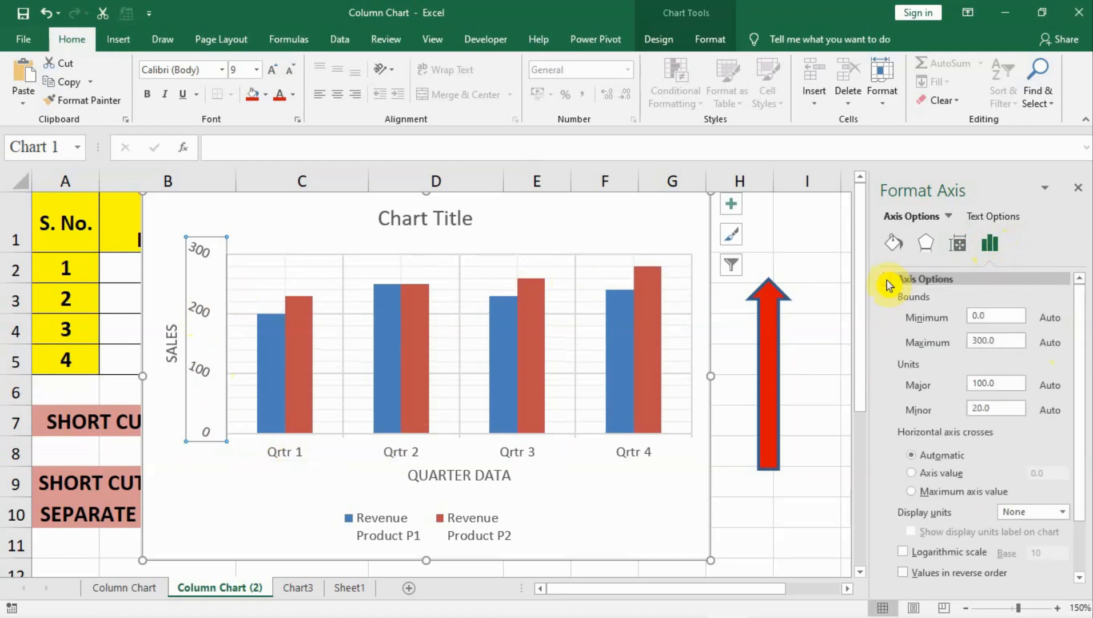
{"action": "double_click", "coordinate": [1006, 383]}
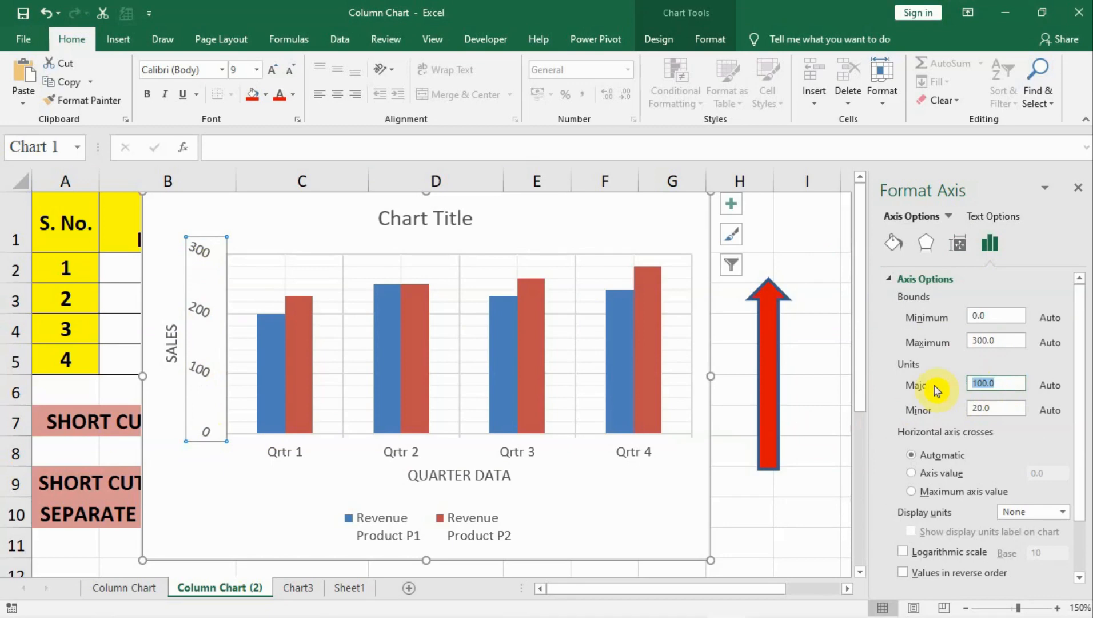
{"action": "type", "text": "50"}
{"action": "key", "text": "Return"}
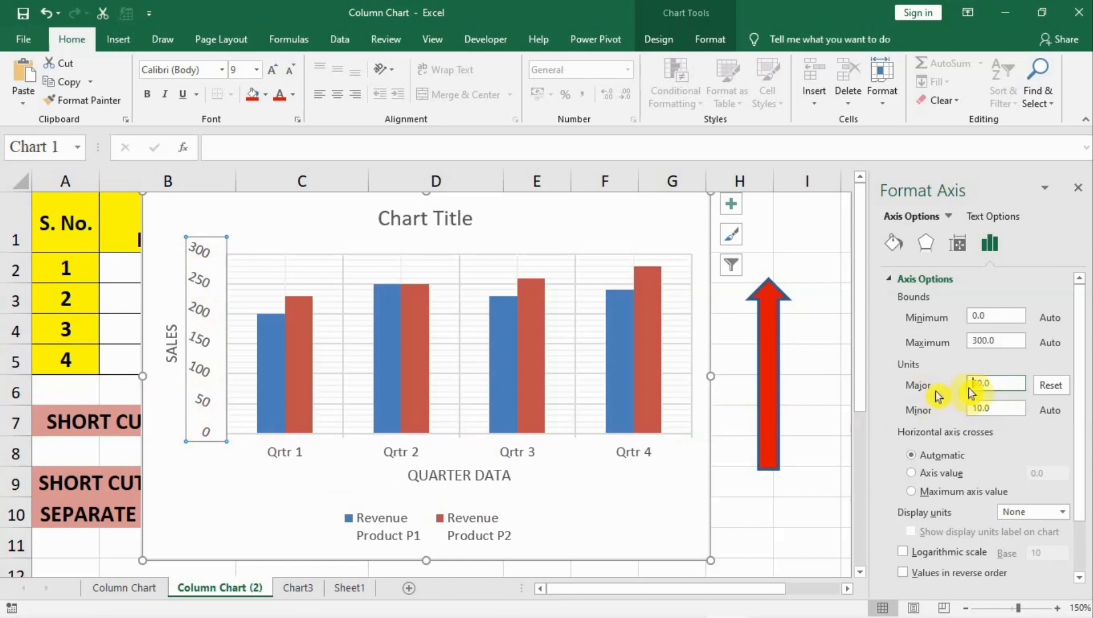
Step: Set the vertical axis's minor unit to 25
{"action": "left_click", "coordinate": [1004, 410]}
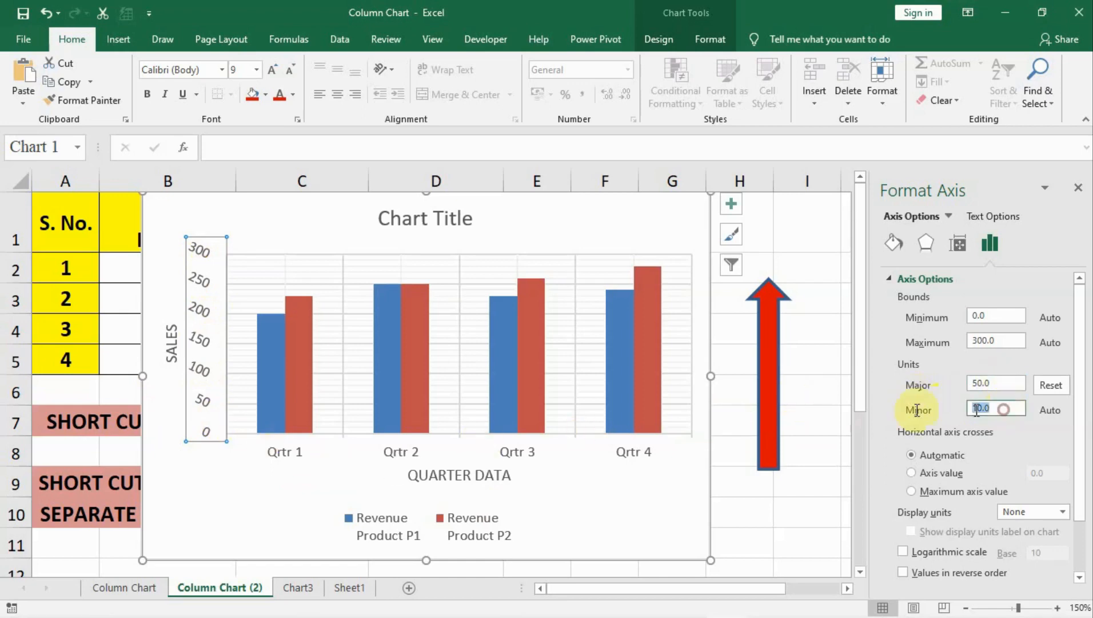
{"action": "type", "text": "2"}
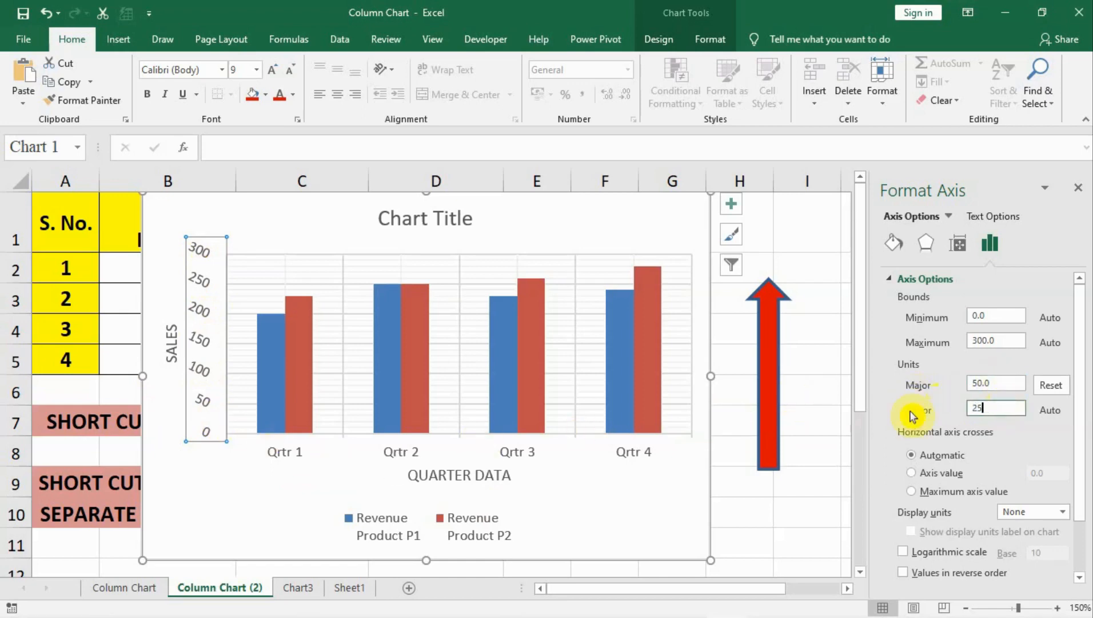
{"action": "type", "text": "5"}
{"action": "key", "text": "Return"}
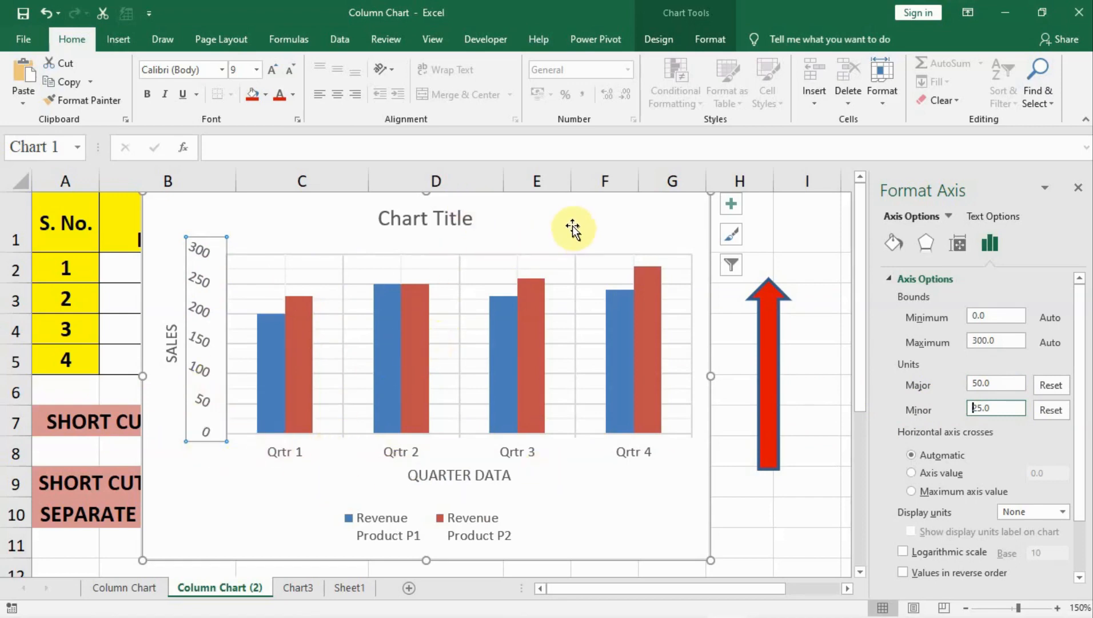
Step: Try a solid red fill on the chart's plot area, look through its border options and undo the fill
{"action": "left_click", "coordinate": [570, 470]}
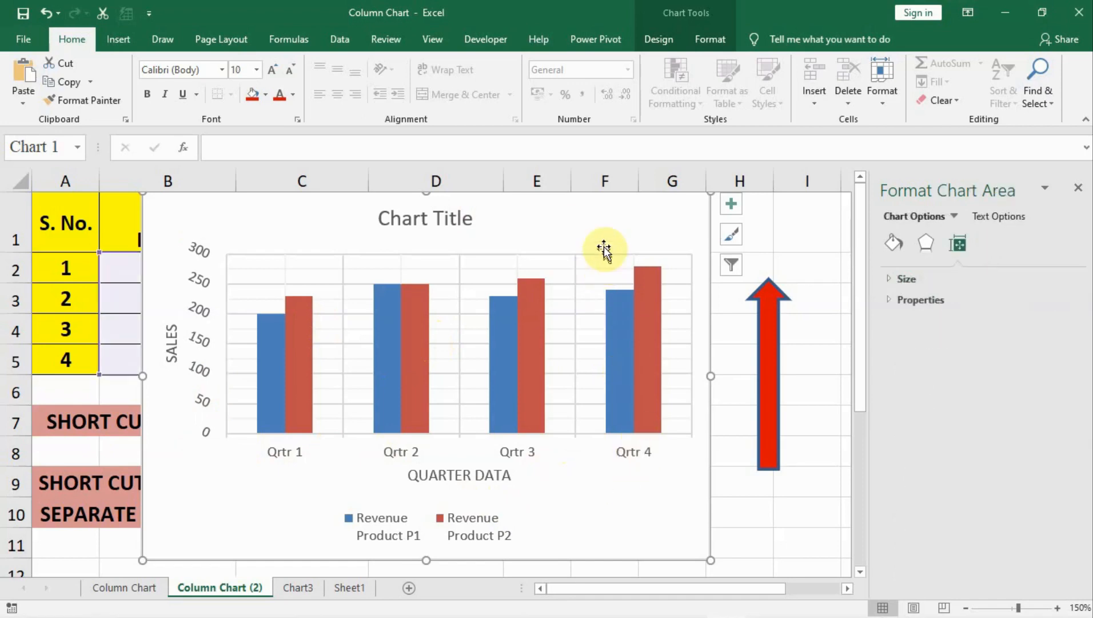
{"action": "left_click", "coordinate": [669, 255]}
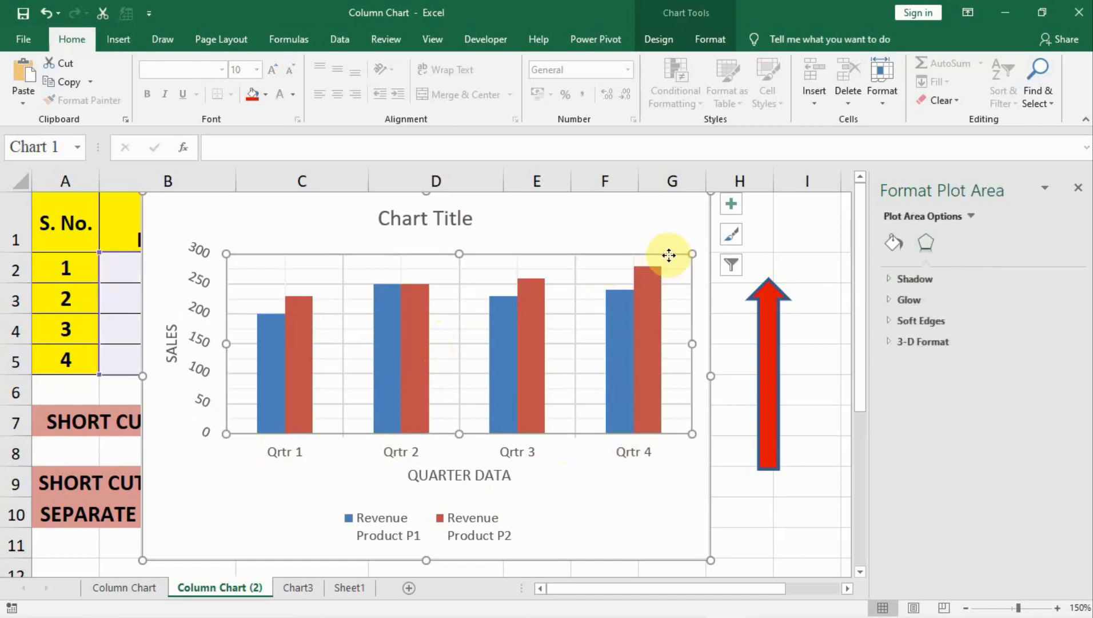
{"action": "left_click", "coordinate": [895, 245]}
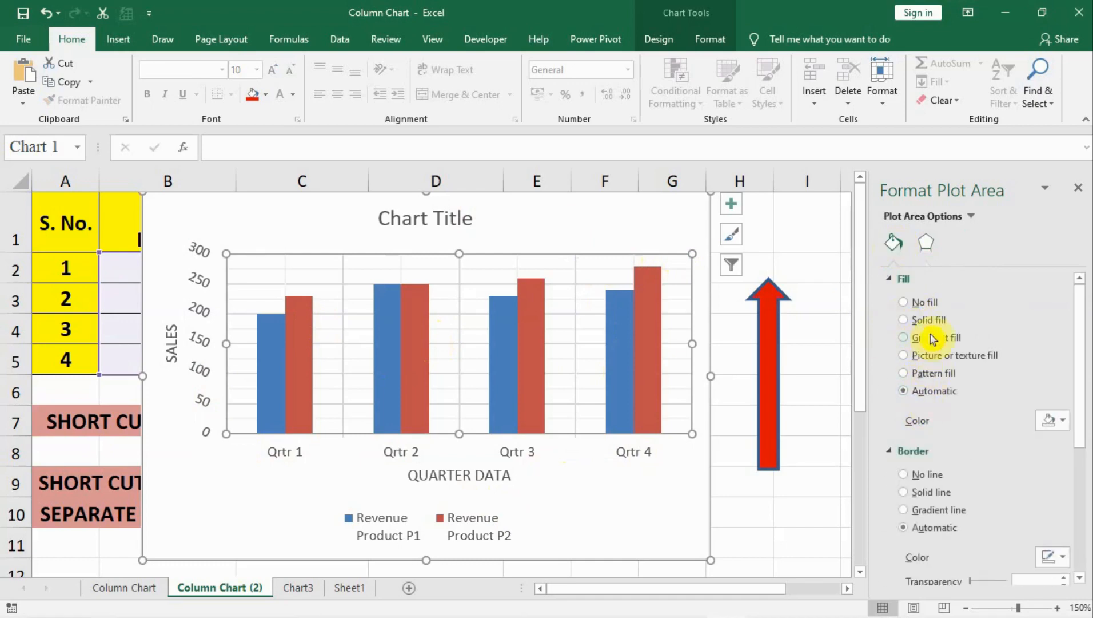
{"action": "left_click", "coordinate": [904, 321]}
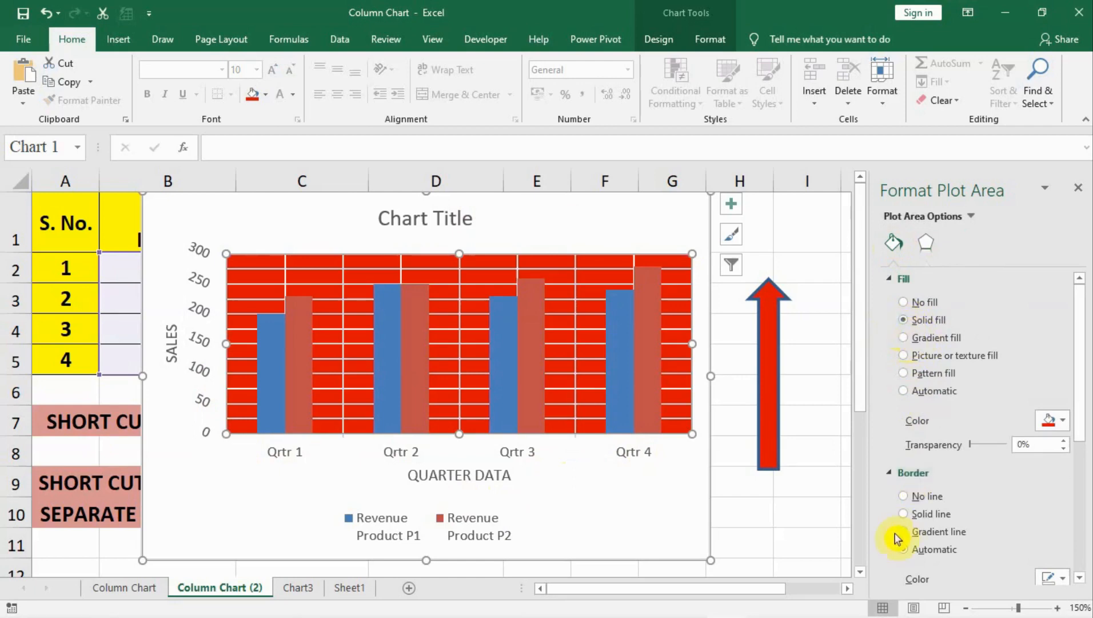
{"action": "scroll", "coordinate": [927, 532], "scroll_direction": "down", "scroll_amount": 5}
{"action": "scroll", "coordinate": [928, 533], "scroll_direction": "down", "scroll_amount": 3}
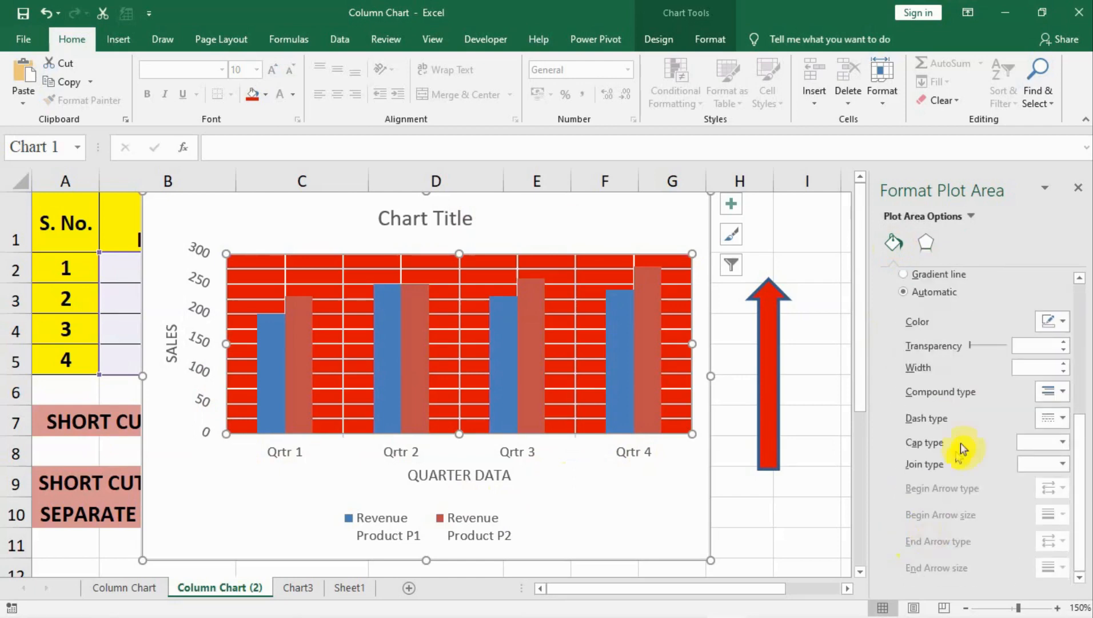
{"action": "scroll", "coordinate": [958, 466], "scroll_direction": "up", "scroll_amount": 10}
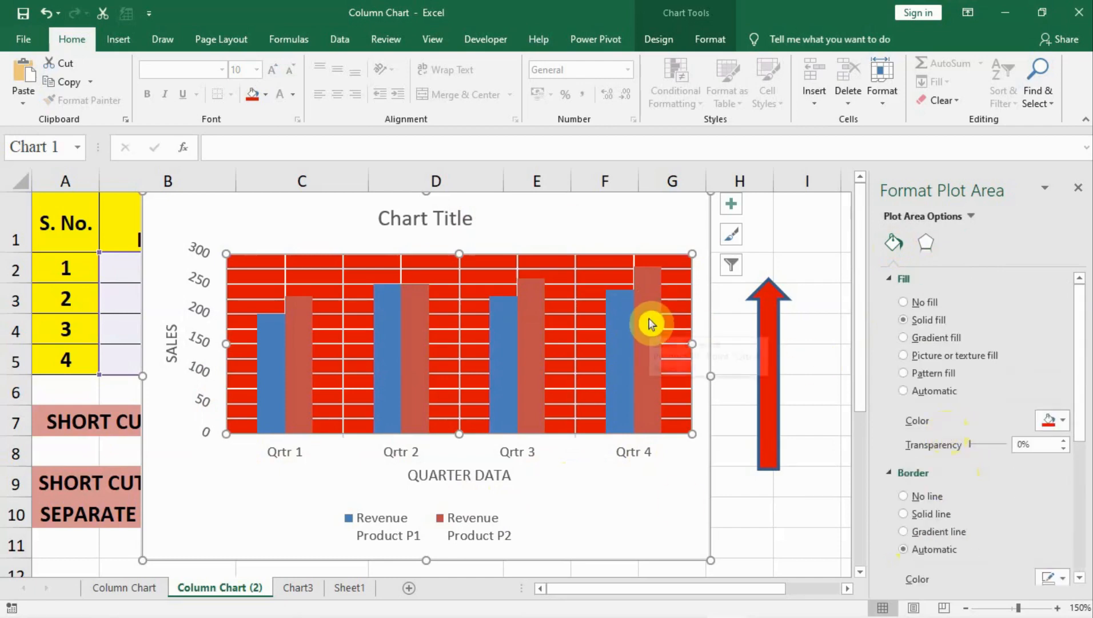
{"action": "mouse_move", "coordinate": [650, 324]}
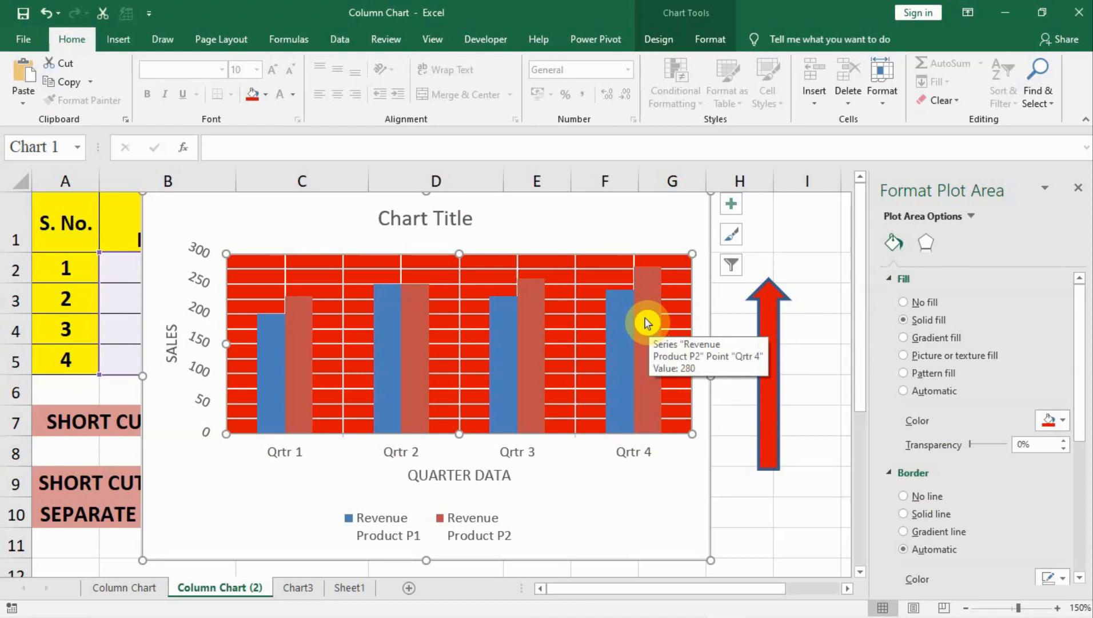
{"action": "key", "text": "ctrl+z"}
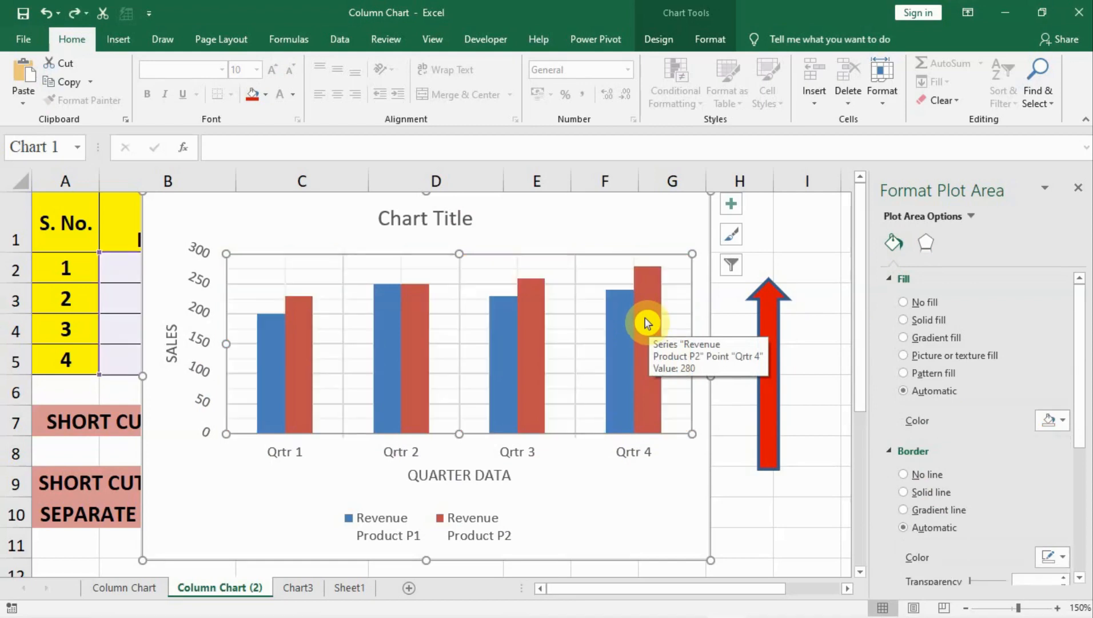
Step: Open the plot area's effects and expand the shadow settings
{"action": "left_click", "coordinate": [931, 243]}
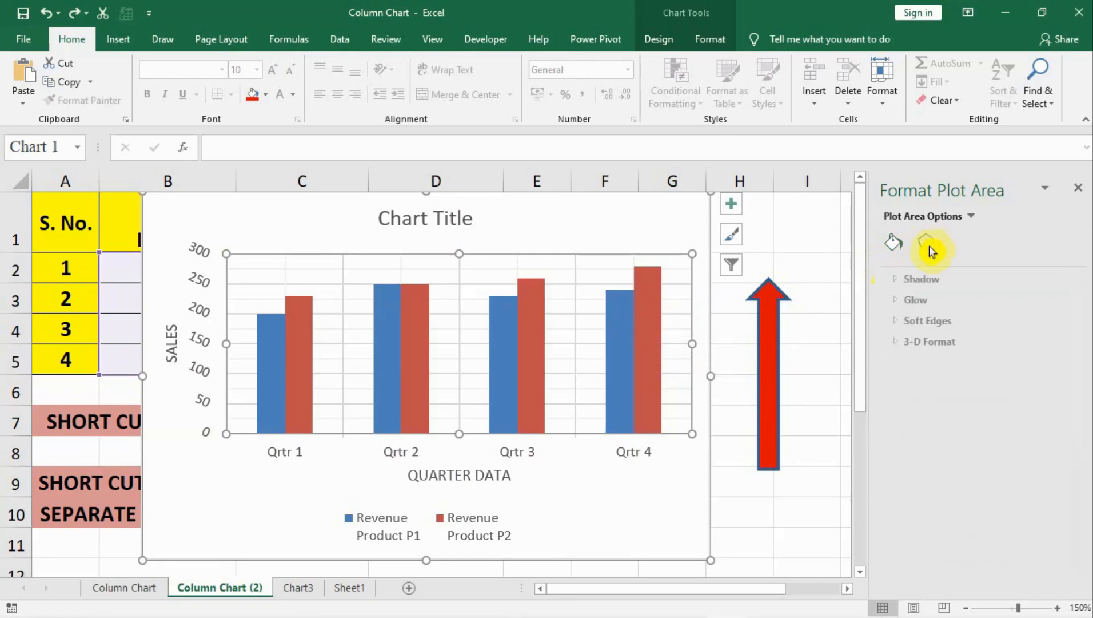
{"action": "left_click", "coordinate": [890, 280]}
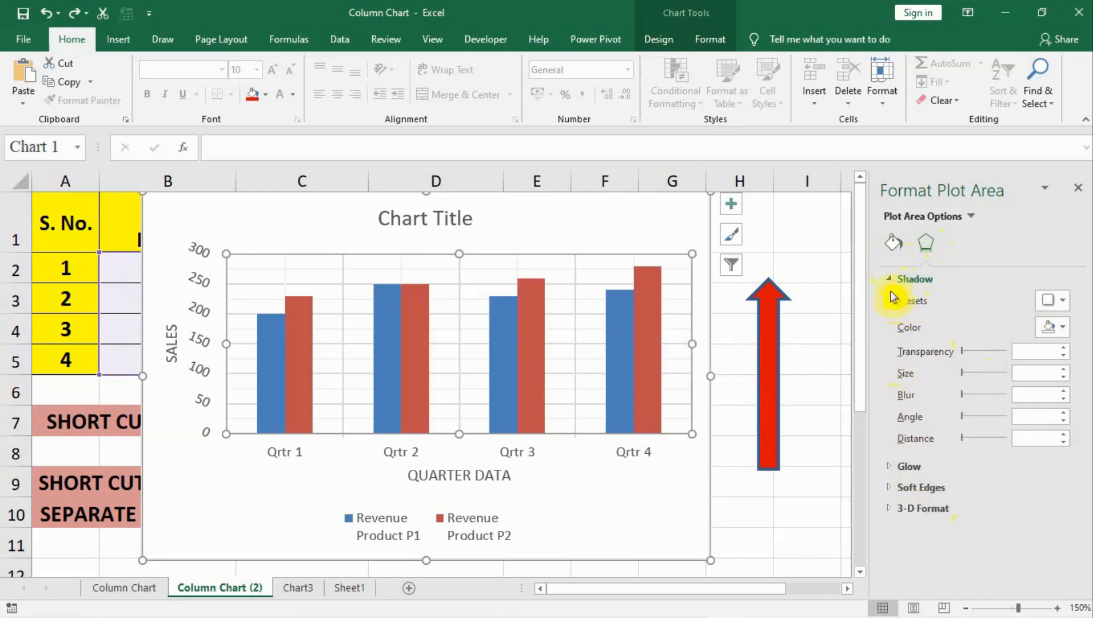
Step: Try different gap widths for the Product P2 column series, ending at 289%
{"action": "left_click", "coordinate": [535, 362]}
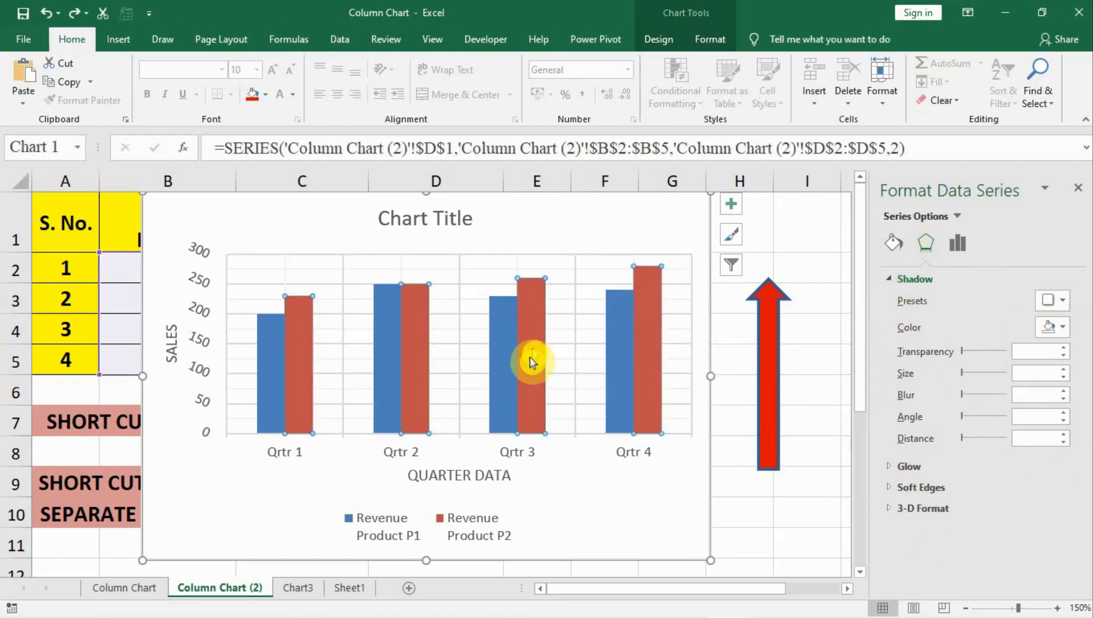
{"action": "left_click", "coordinate": [966, 244]}
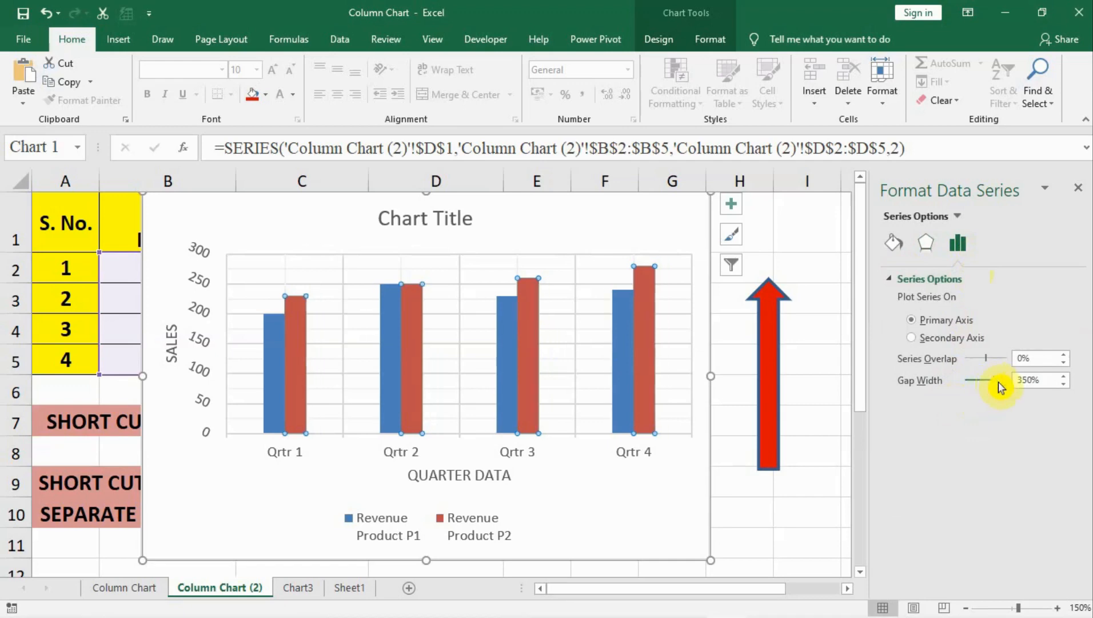
{"action": "left_click_drag", "start_coordinate": [1001, 387], "coordinate": [972, 390]}
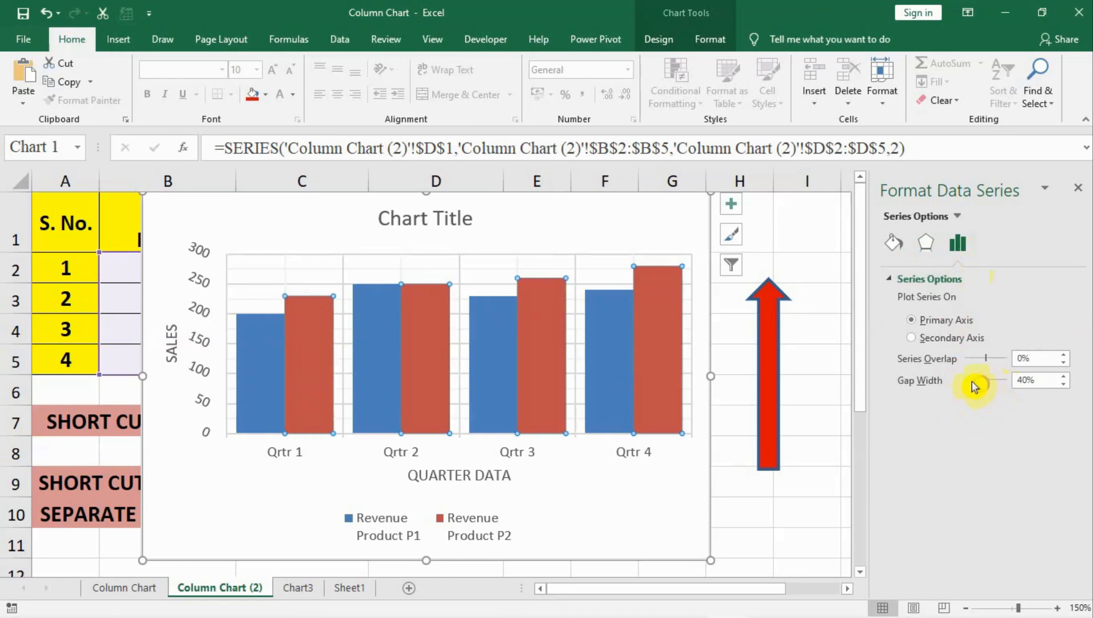
{"action": "left_click_drag", "start_coordinate": [972, 386], "coordinate": [991, 387]}
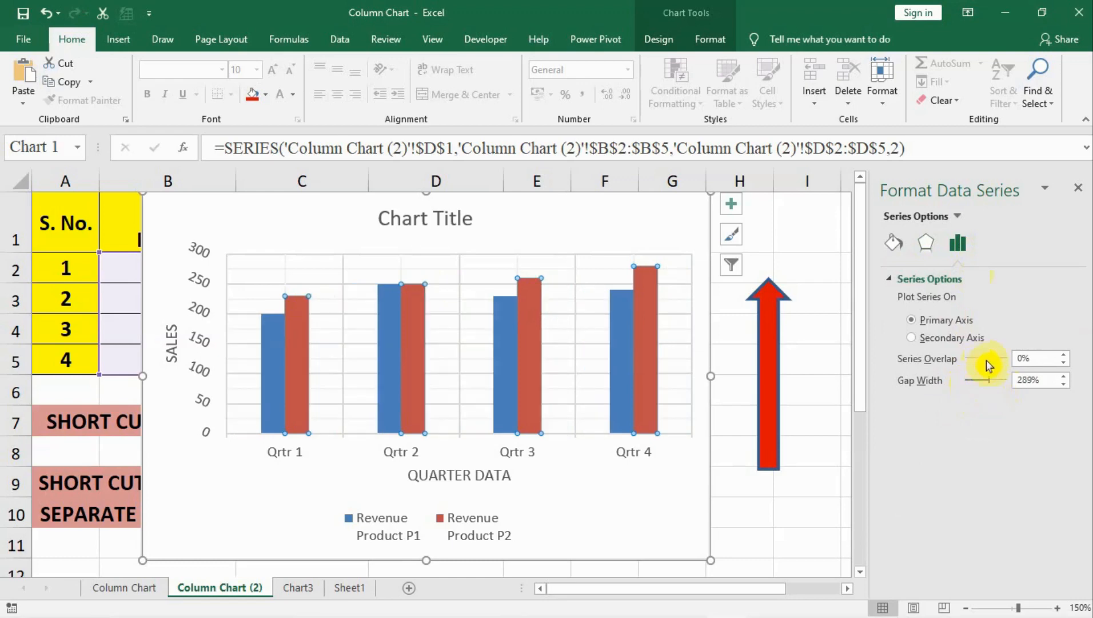
Step: Try different series overlaps, ending at about -40% so the two columns of each quarter stand apart
{"action": "left_click", "coordinate": [987, 359]}
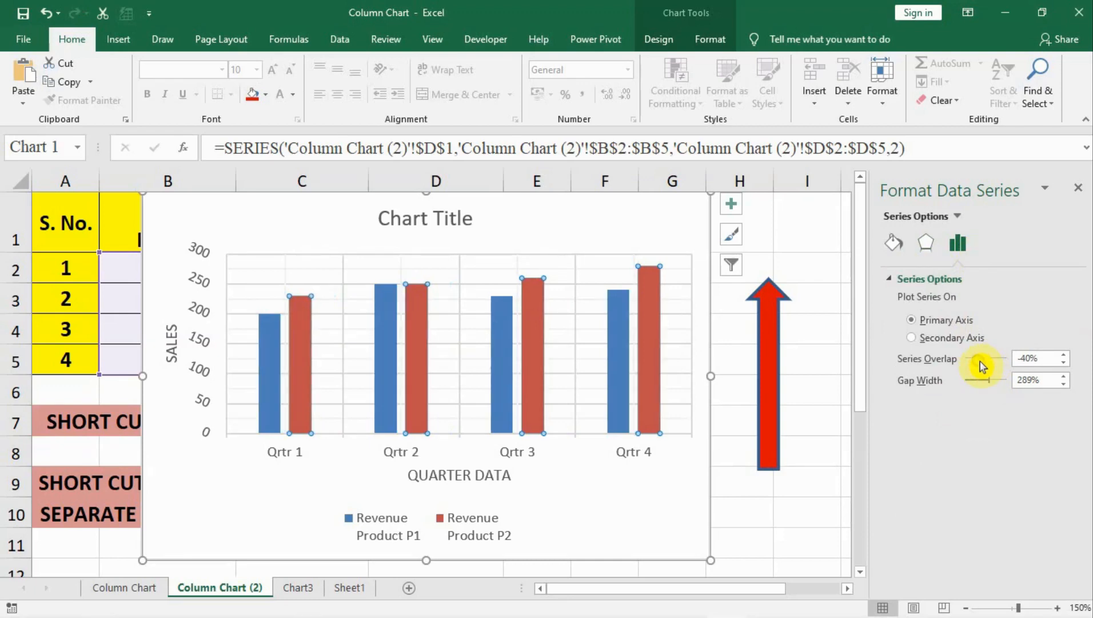
{"action": "left_click_drag", "start_coordinate": [992, 366], "coordinate": [994, 371]}
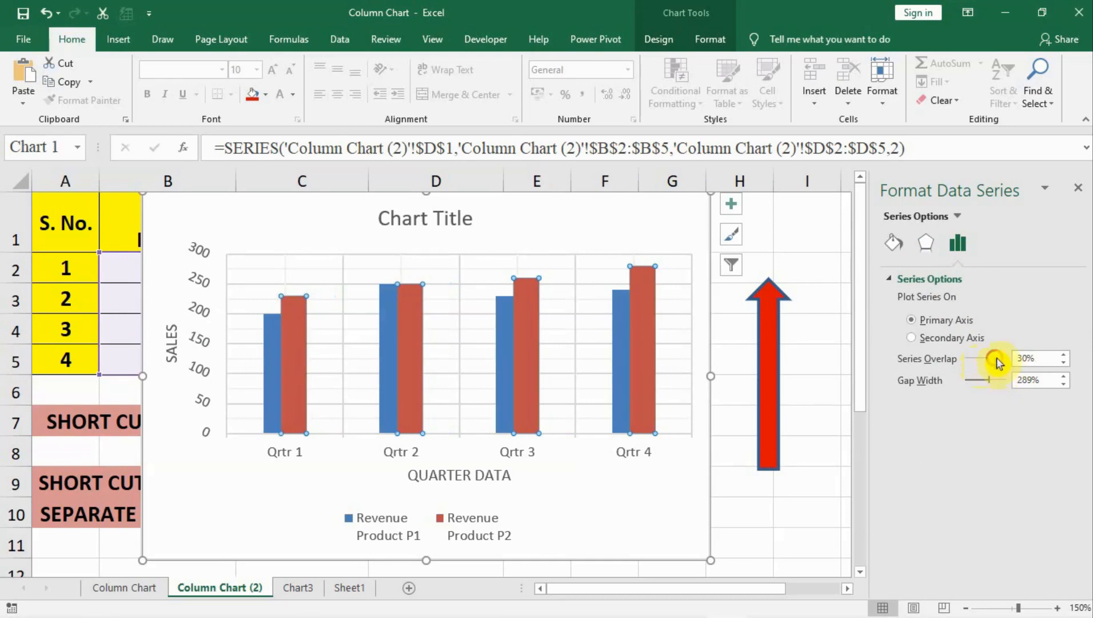
{"action": "left_click_drag", "start_coordinate": [1004, 361], "coordinate": [1005, 362]}
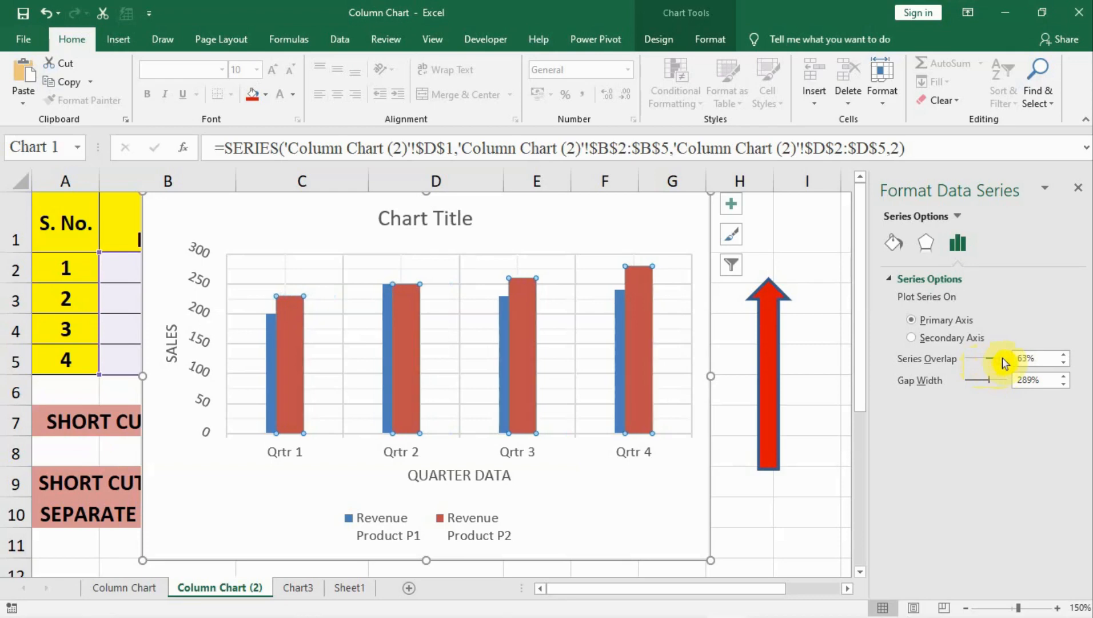
{"action": "mouse_move", "coordinate": [1001, 361]}
{"action": "left_mouse_down"}
{"action": "mouse_move", "coordinate": [1011, 359]}
{"action": "mouse_move", "coordinate": [979, 365]}
{"action": "left_mouse_up"}
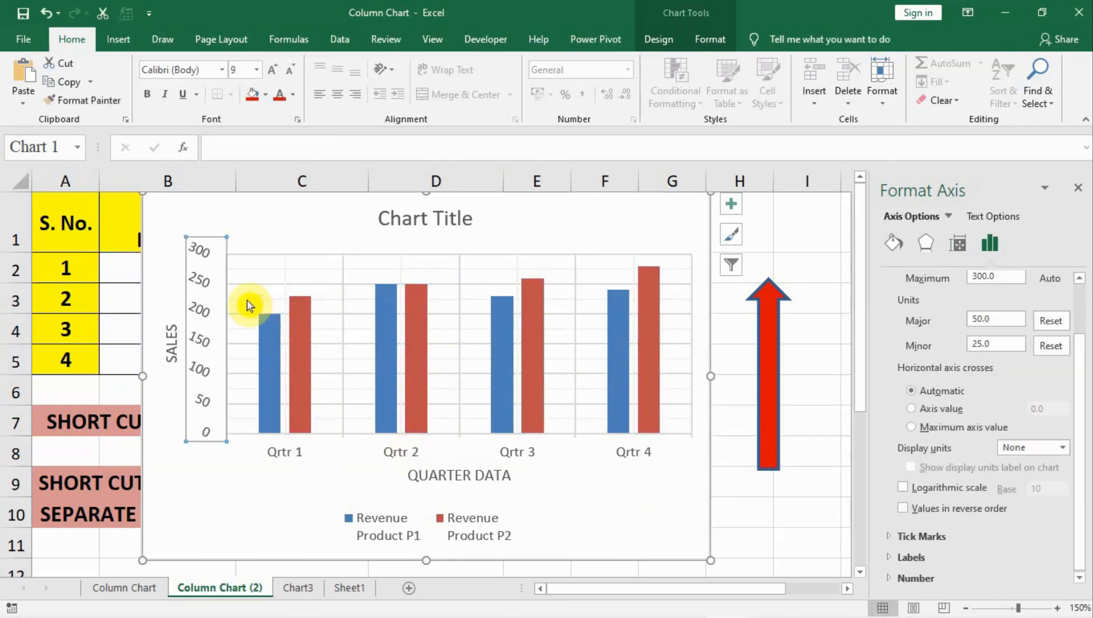
Step: Reverse the order of the values on the vertical axis and of the quarter categories on the horizontal axis
{"action": "left_click", "coordinate": [286, 452]}
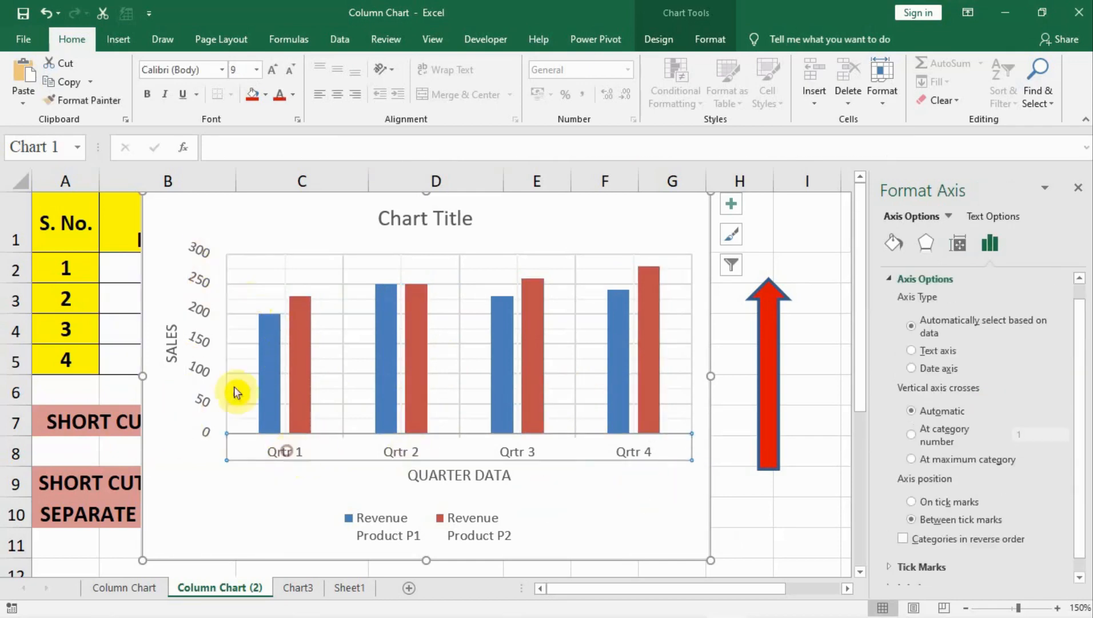
{"action": "left_click", "coordinate": [213, 357]}
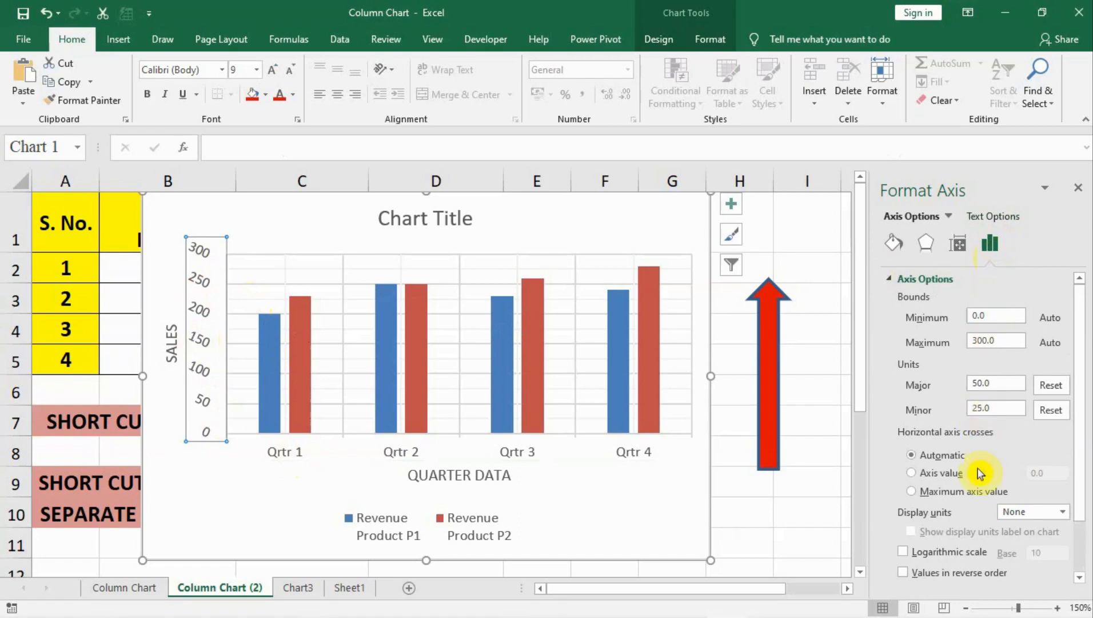
{"action": "scroll", "coordinate": [978, 473], "scroll_direction": "down", "scroll_amount": 2}
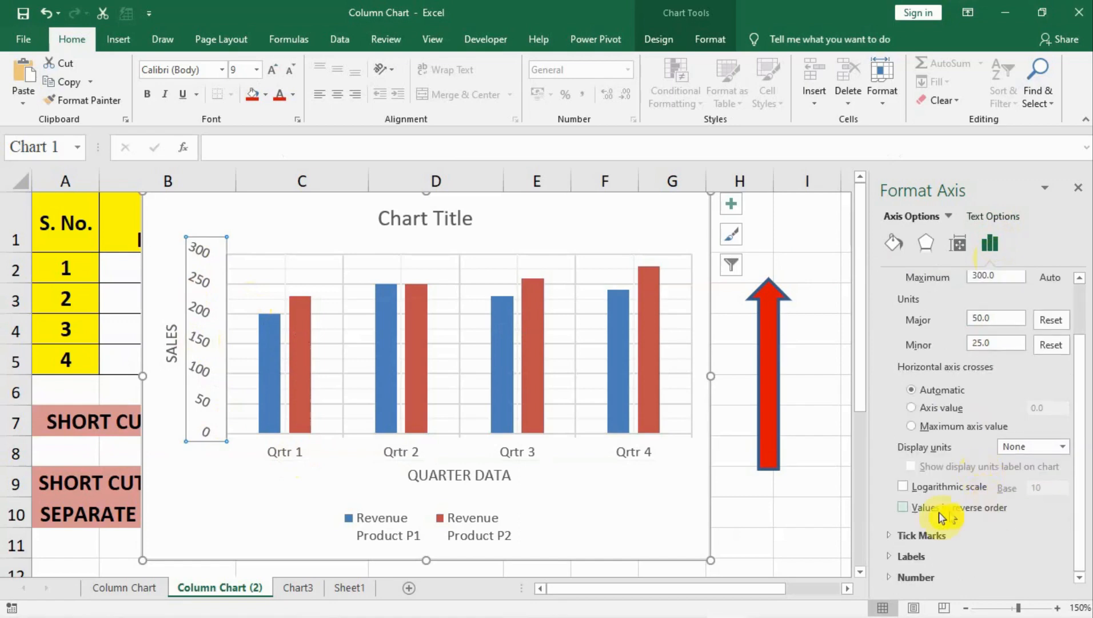
{"action": "left_click", "coordinate": [907, 511]}
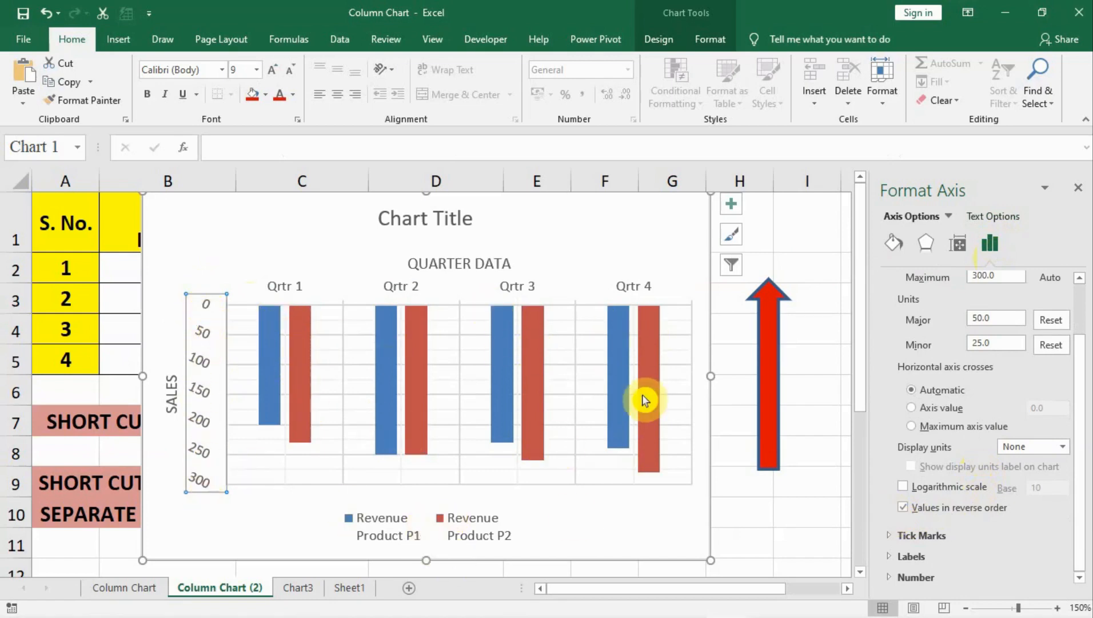
{"action": "left_click", "coordinate": [285, 288]}
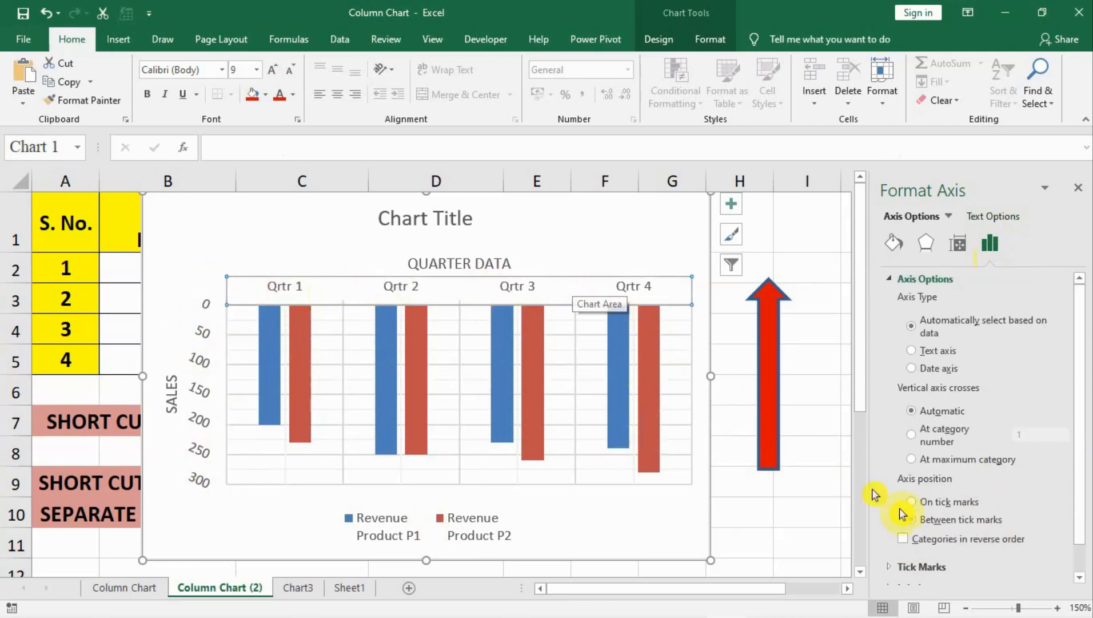
{"action": "left_click", "coordinate": [903, 541]}
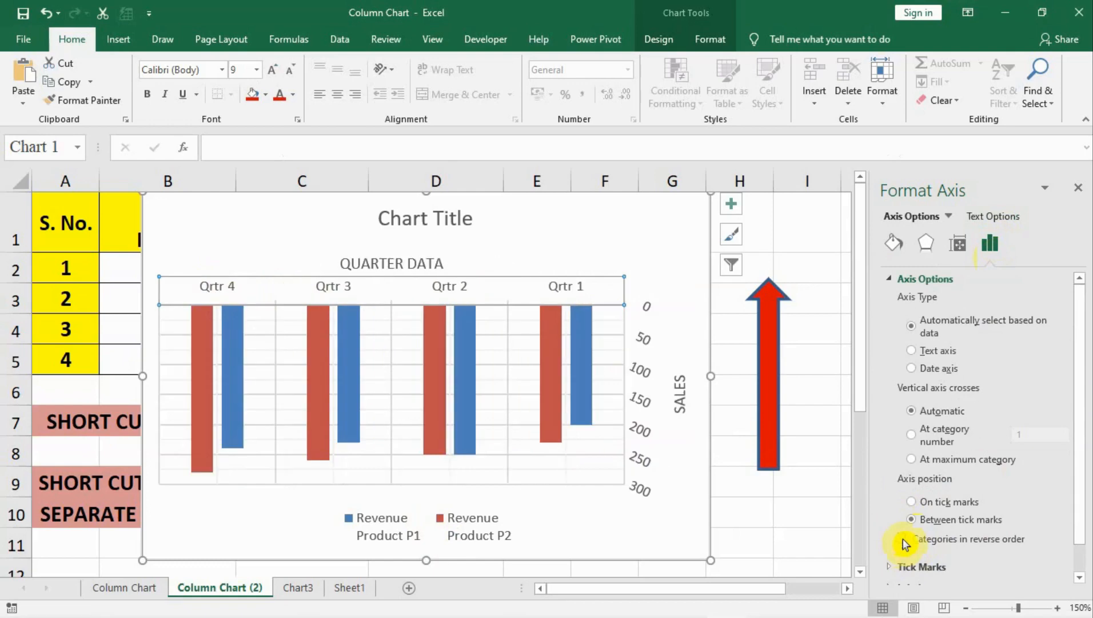